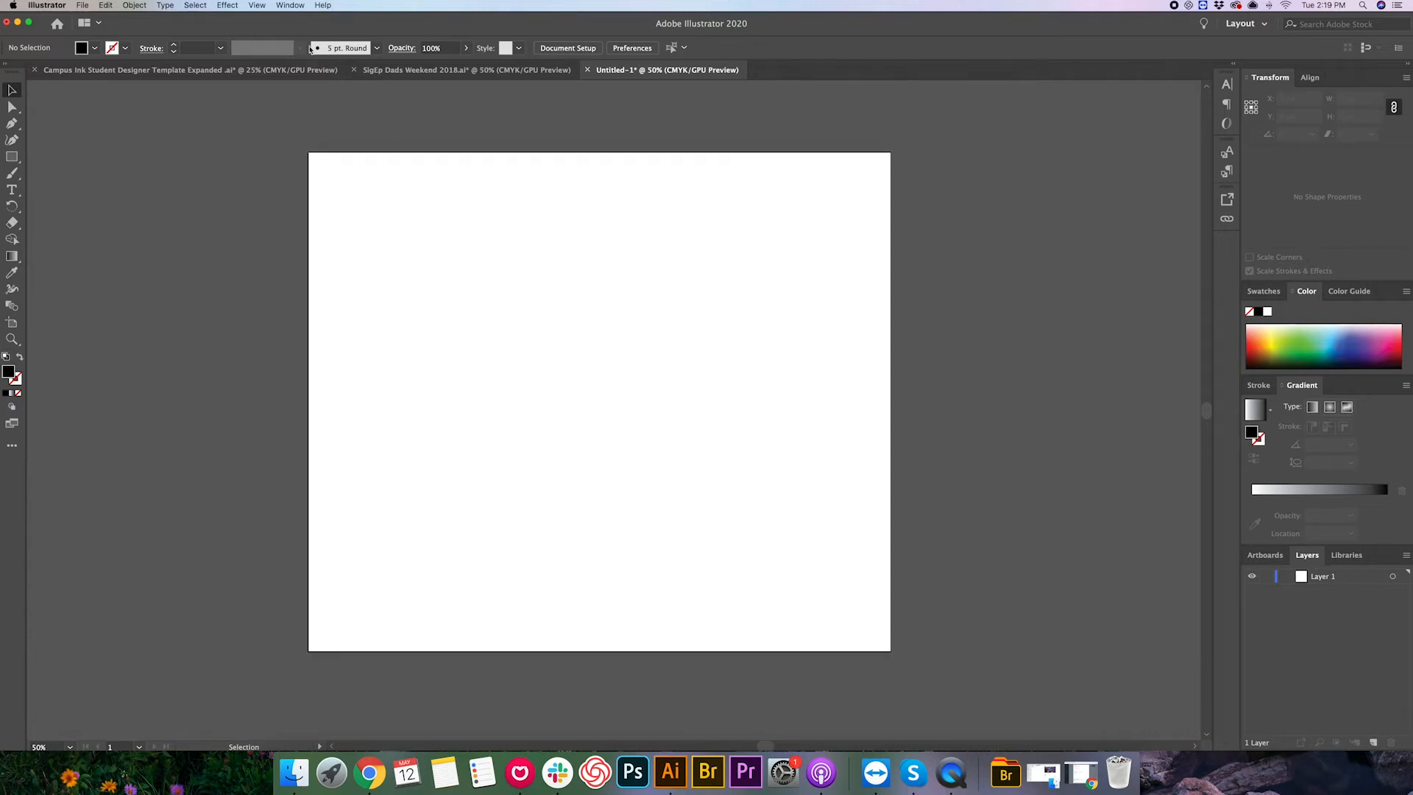
- Open the Layers panel and add two new layers to the document
{"action": "left_click", "coordinate": [290, 5]}
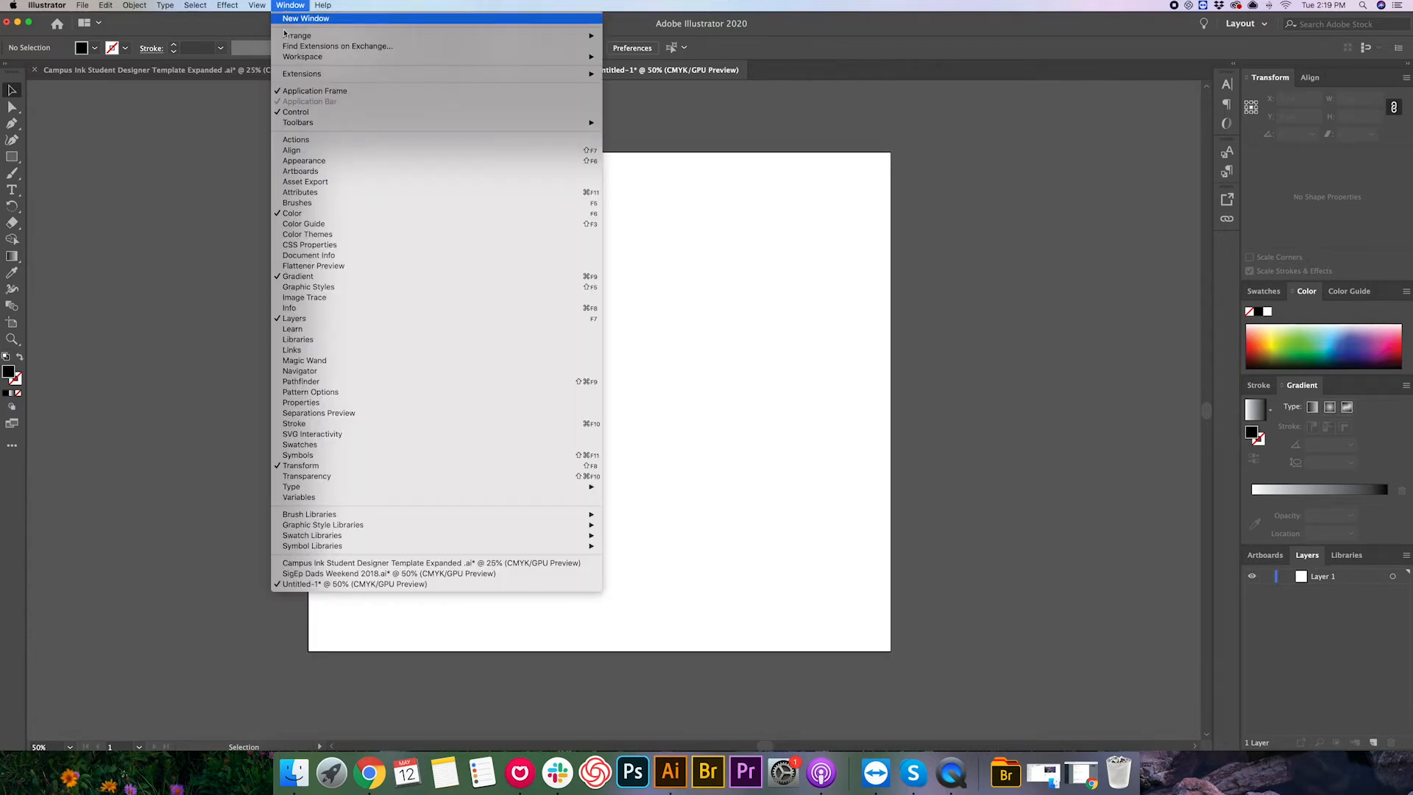
{"action": "left_click", "coordinate": [293, 319]}
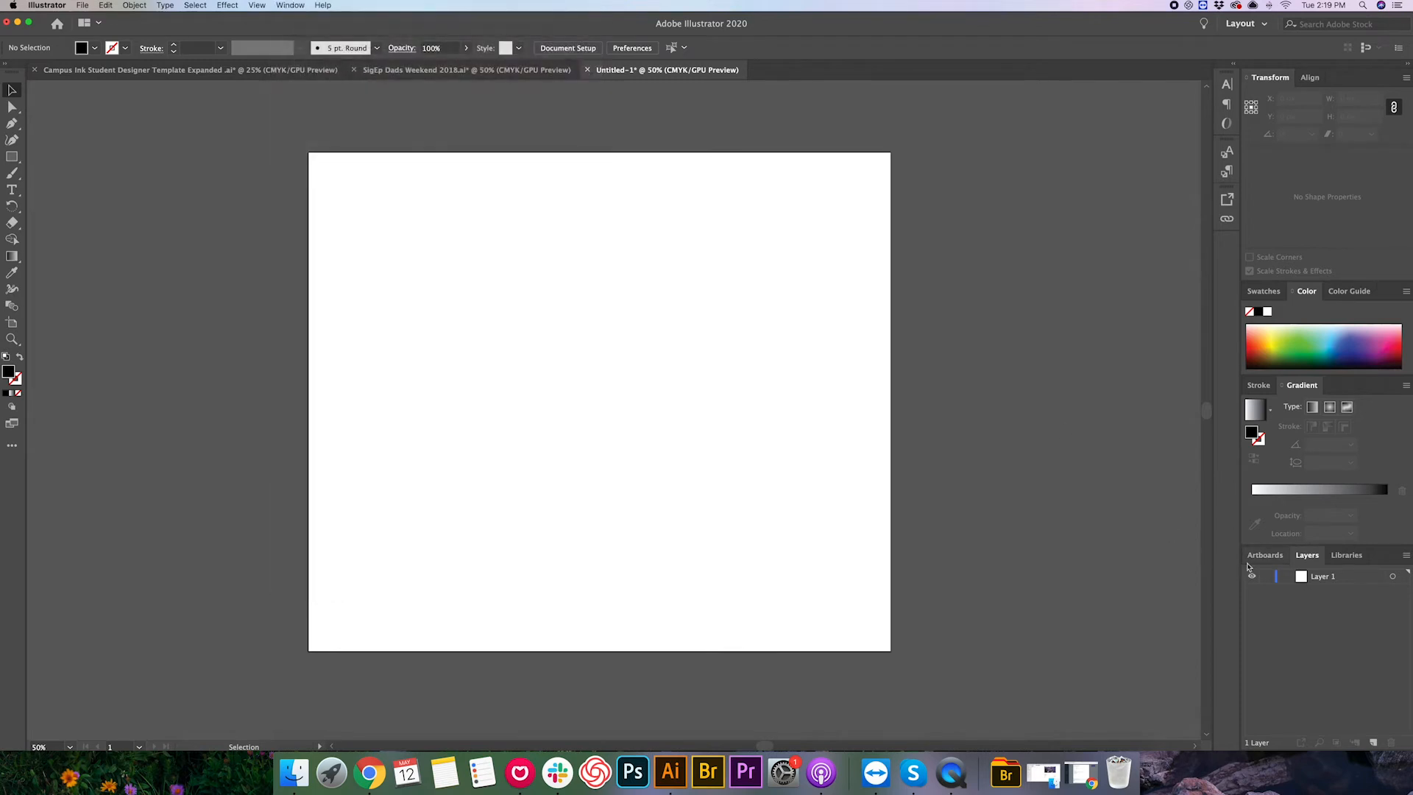
{"action": "left_click", "coordinate": [1374, 743]}
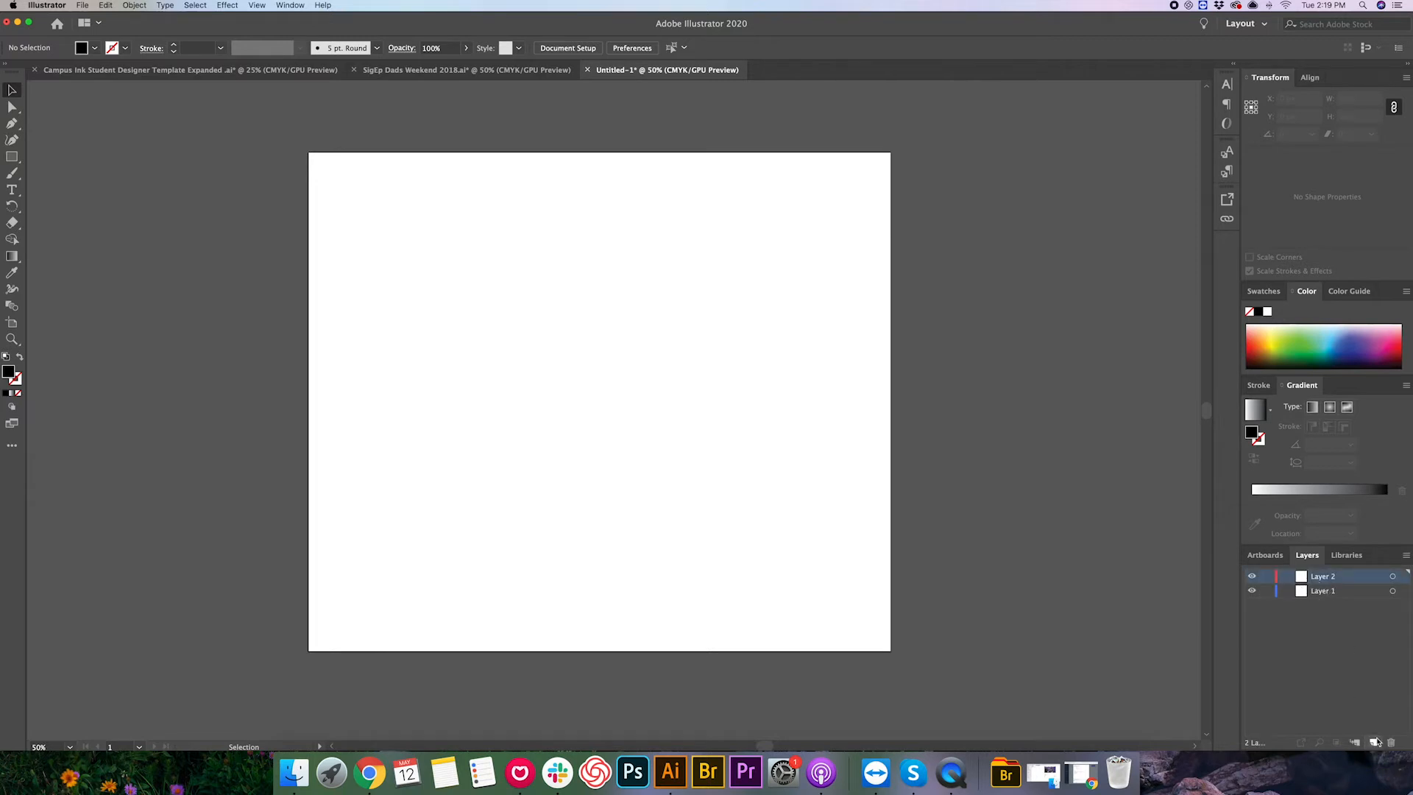
{"action": "left_click", "coordinate": [1376, 742]}
- Draw a rectangle covering the whole artboard on Layer 1, about 1400 × 1200 px
{"action": "left_click", "coordinate": [12, 157]}
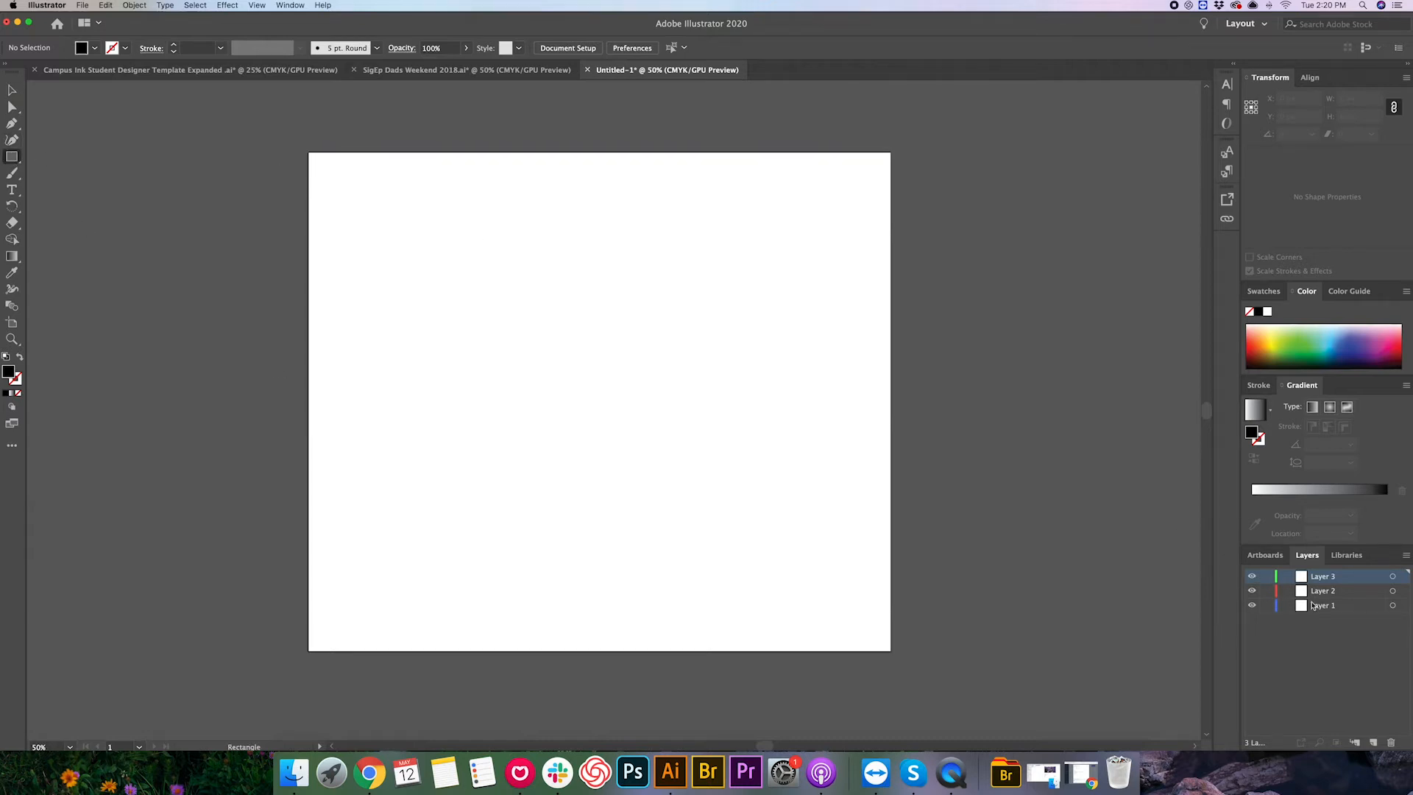
{"action": "left_click", "coordinate": [1329, 606]}
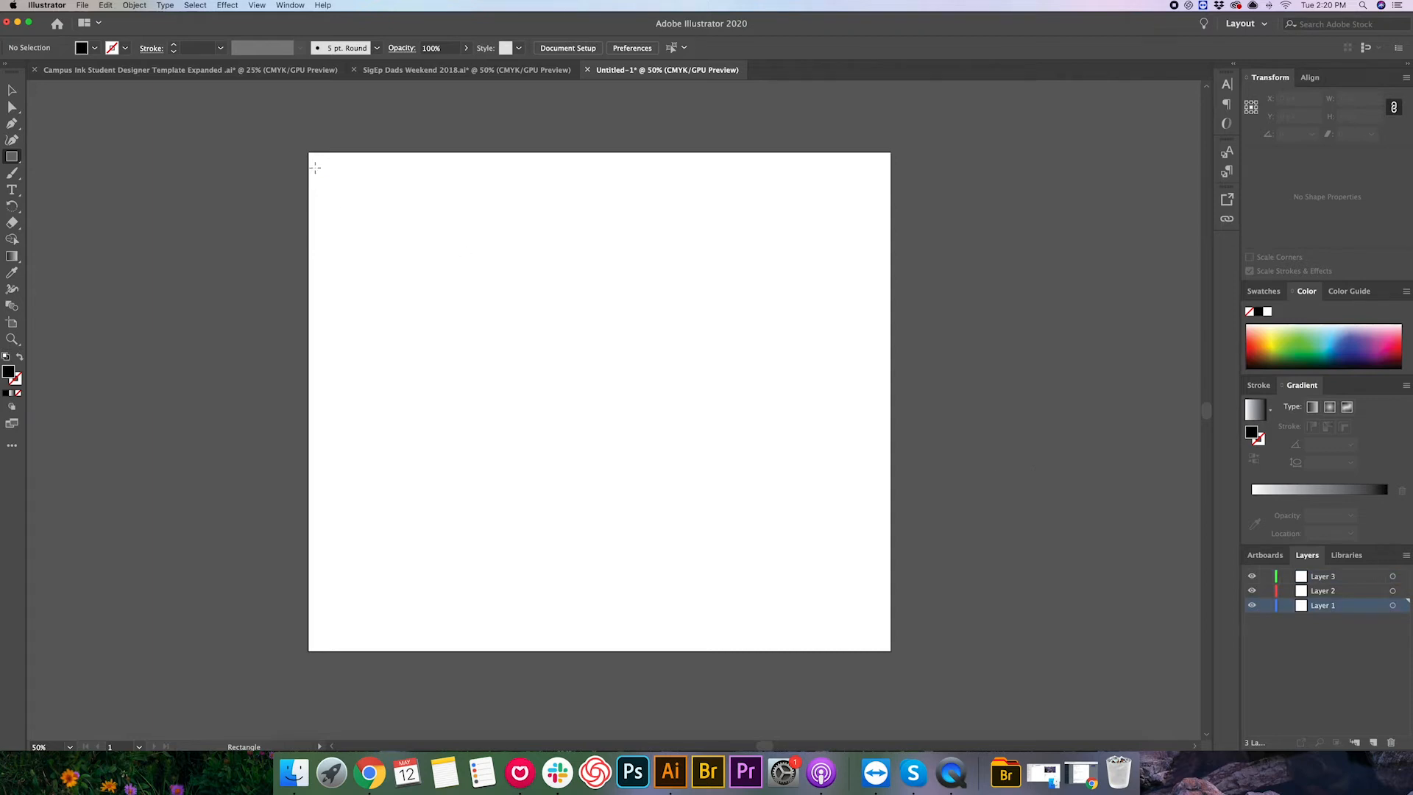
{"action": "left_click_drag", "start_coordinate": [308, 151], "coordinate": [891, 652]}
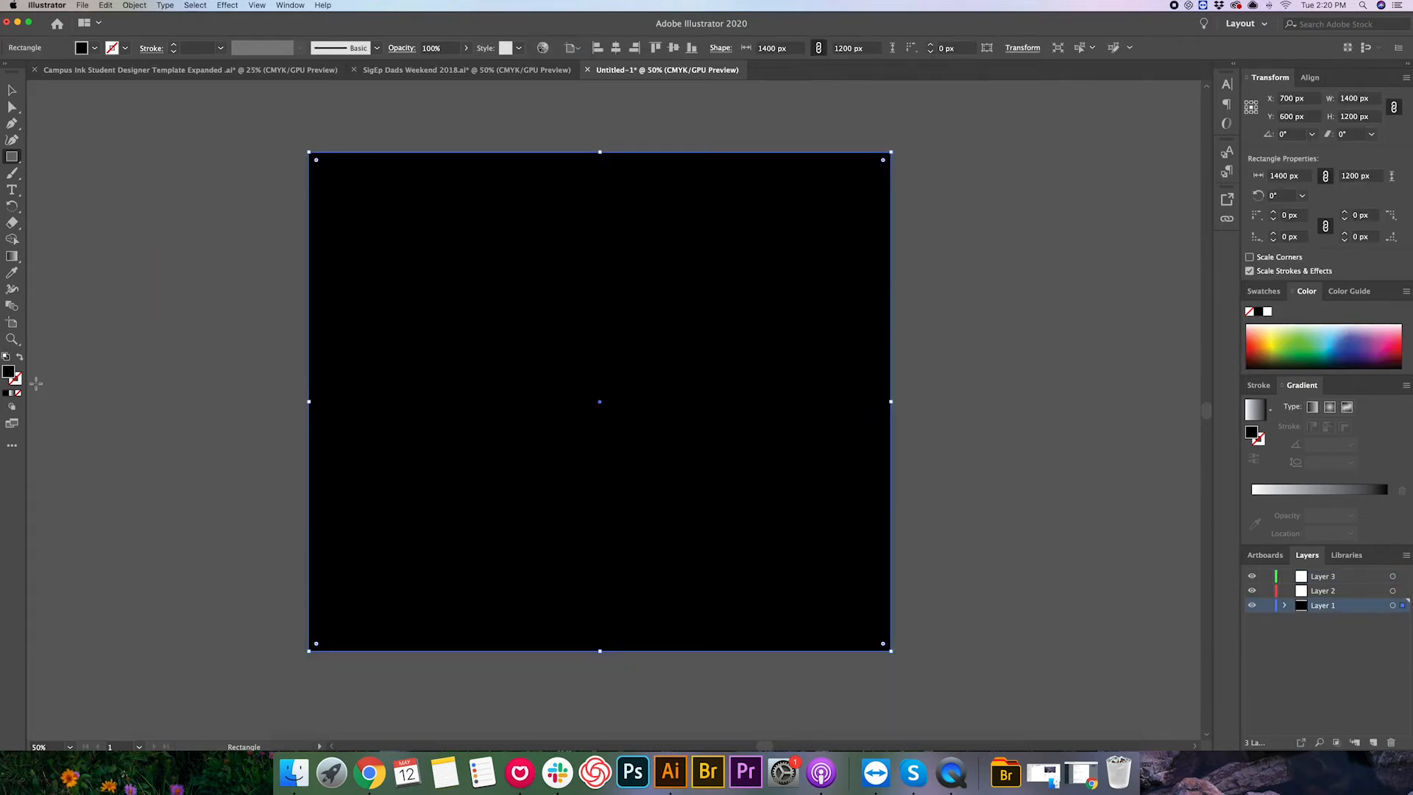
- Set the rectangle's fill colour to blue
{"action": "double_click", "coordinate": [9, 374]}
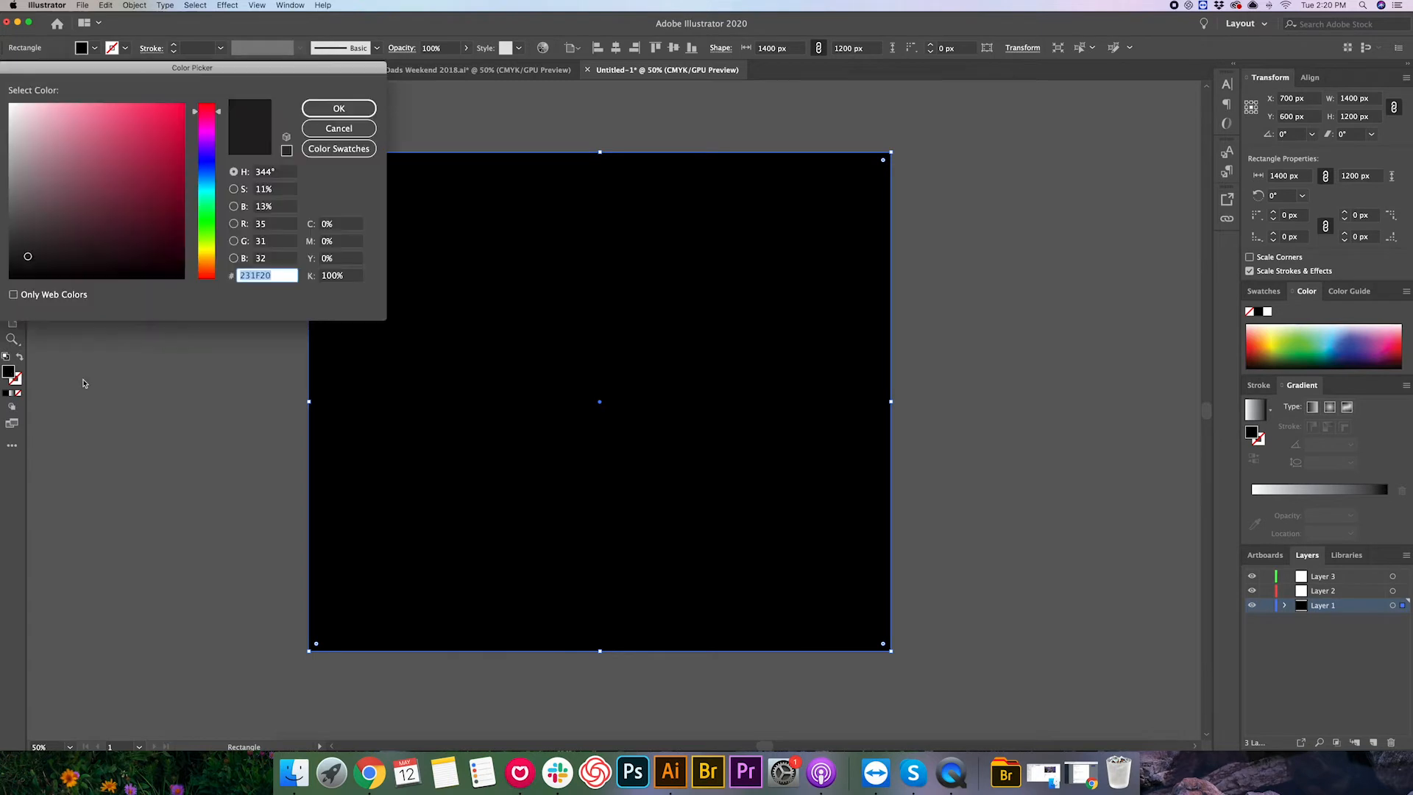
{"action": "left_click", "coordinate": [203, 182]}
{"action": "left_click", "coordinate": [168, 124]}
{"action": "left_click", "coordinate": [339, 108]}
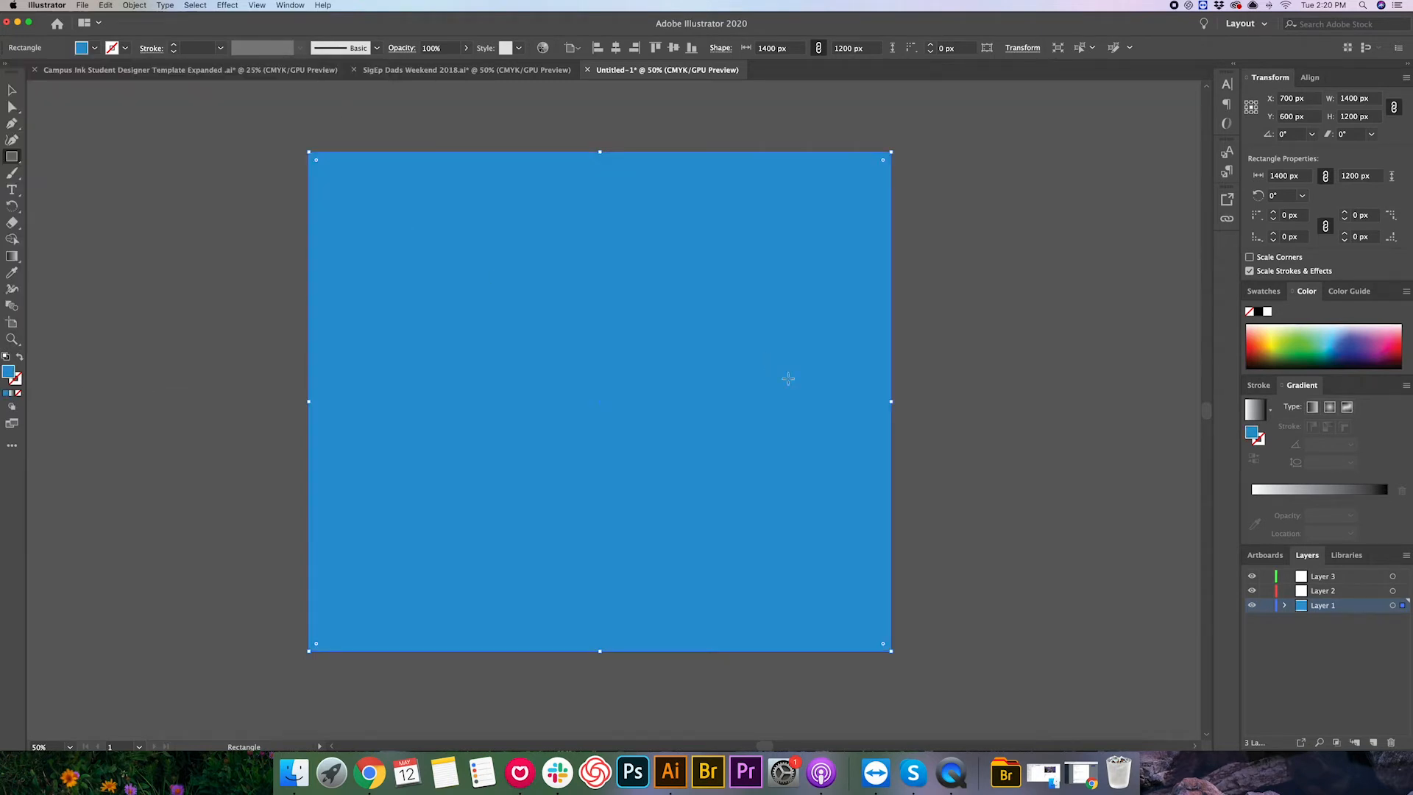
- Add the text Hello on Layer 2 with the Type tool
{"action": "left_click", "coordinate": [1327, 594]}
{"action": "left_click", "coordinate": [12, 190]}
{"action": "left_click", "coordinate": [454, 300]}
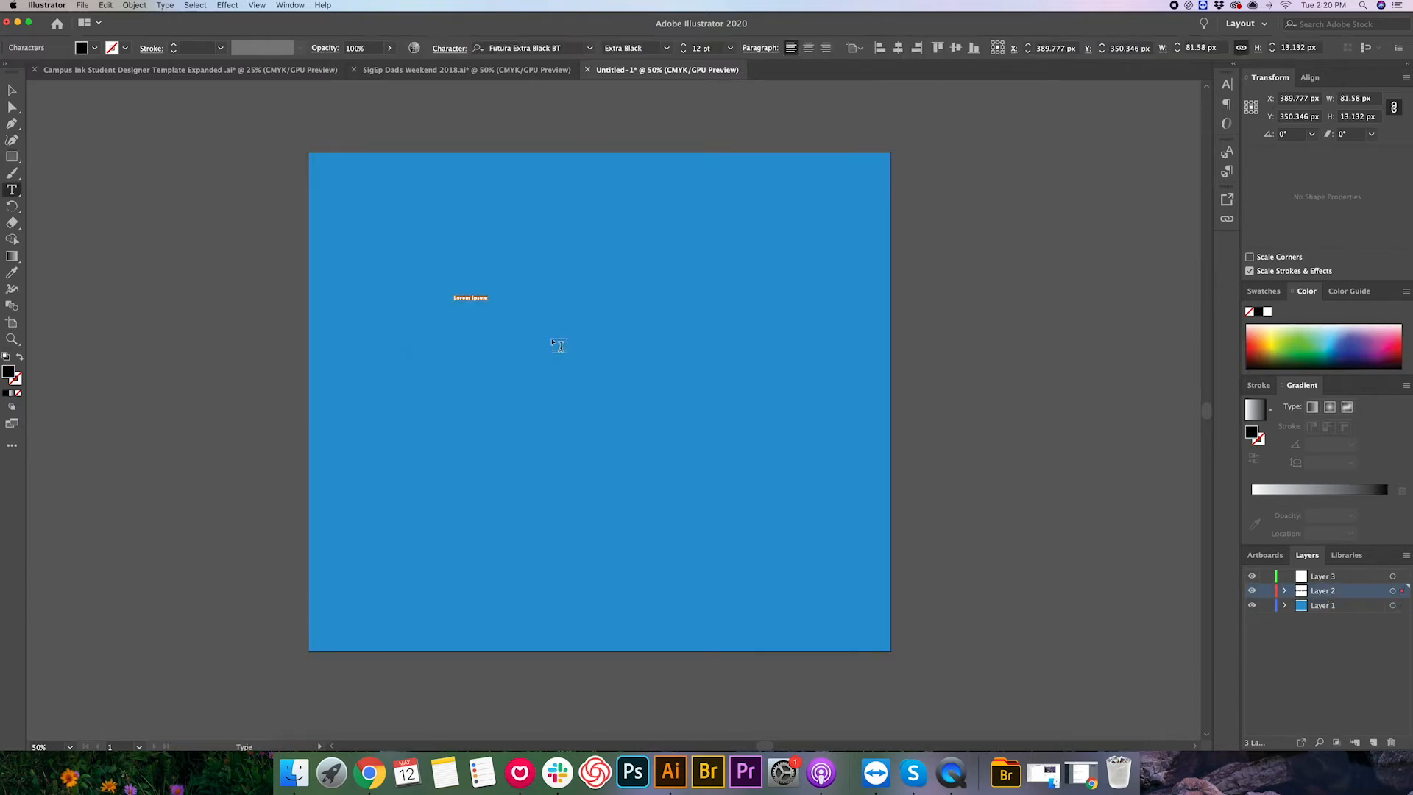
{"action": "type", "text": "Hello"}
{"action": "left_click", "coordinate": [12, 89]}
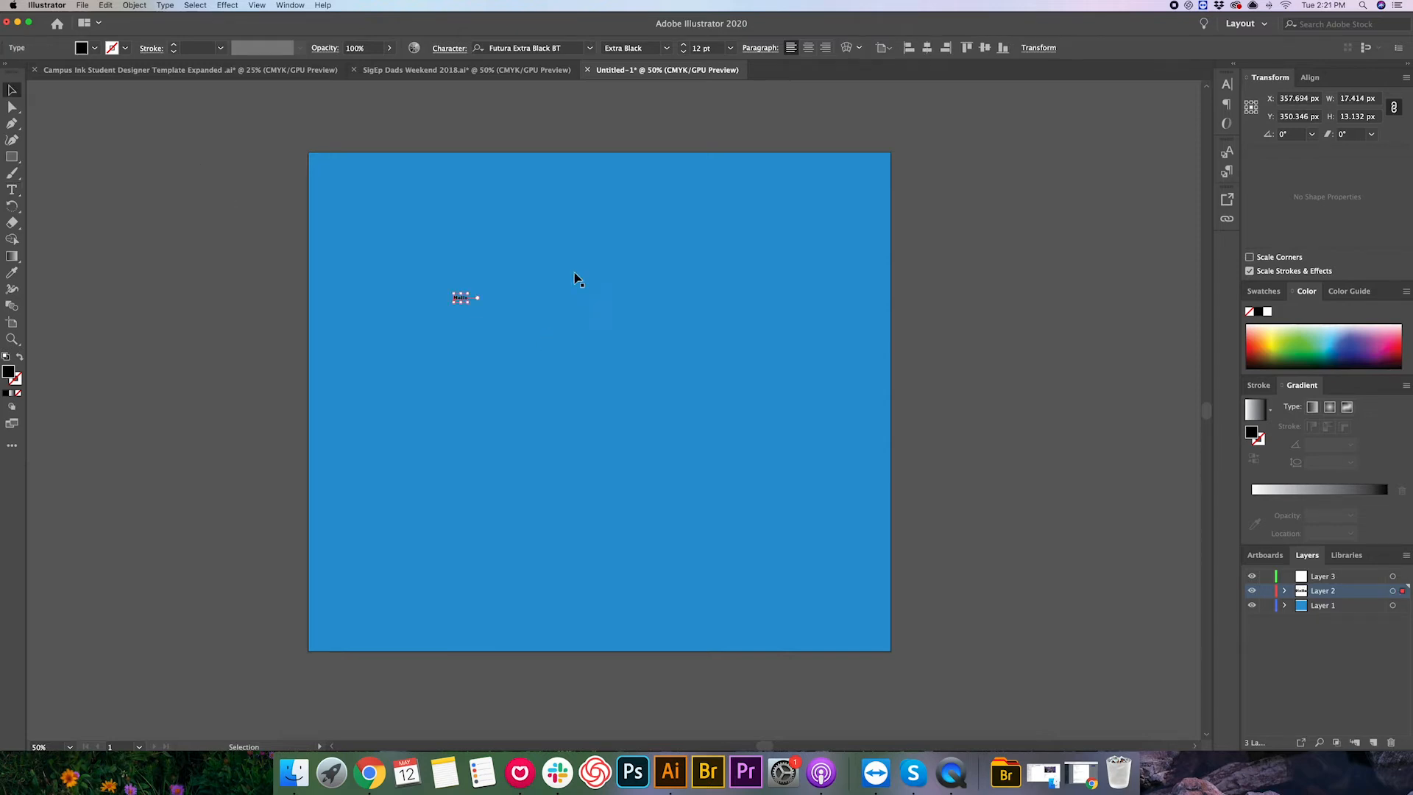
- Enlarge the Hello text to about 821 × 318 px and move it near the artboard's centre
{"action": "left_click_drag", "start_coordinate": [468, 301], "coordinate": [744, 476]}
{"action": "left_click_drag", "start_coordinate": [638, 378], "coordinate": [587, 400]}
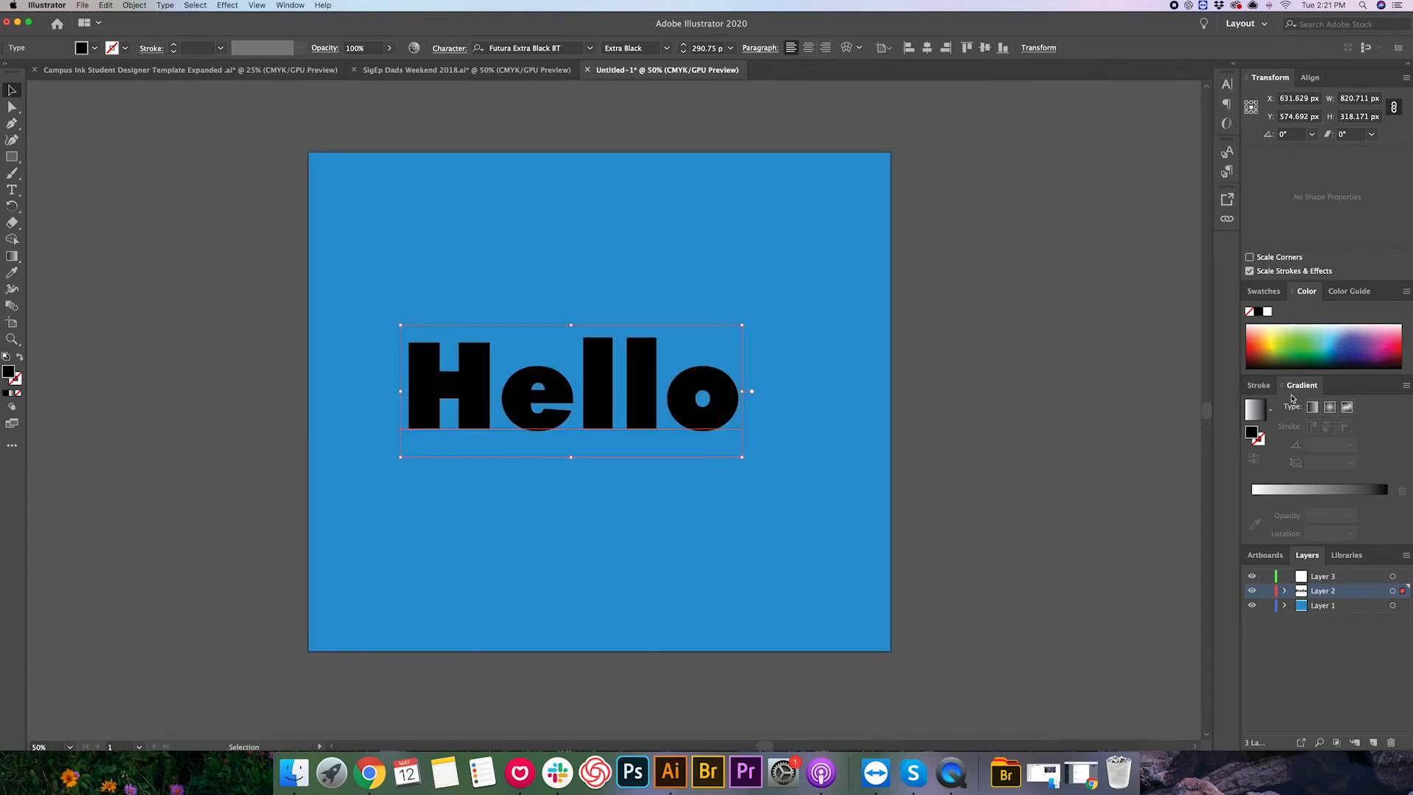
- Draw a circle about 793 px across on Layer 3 with the Ellipse tool
{"action": "left_click", "coordinate": [1308, 580]}
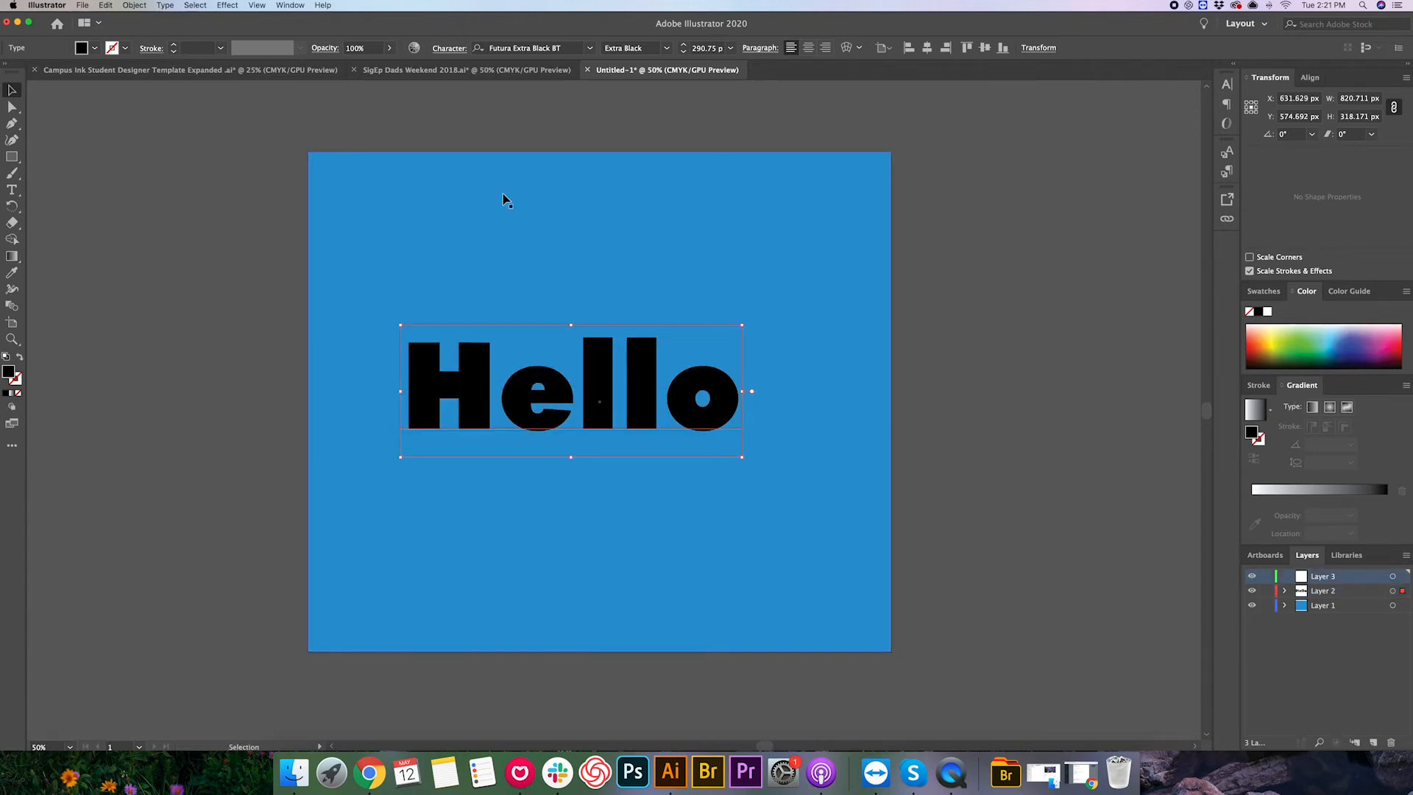
{"action": "left_click", "coordinate": [17, 158]}
{"action": "left_click_drag", "start_coordinate": [16, 158], "coordinate": [73, 174]}
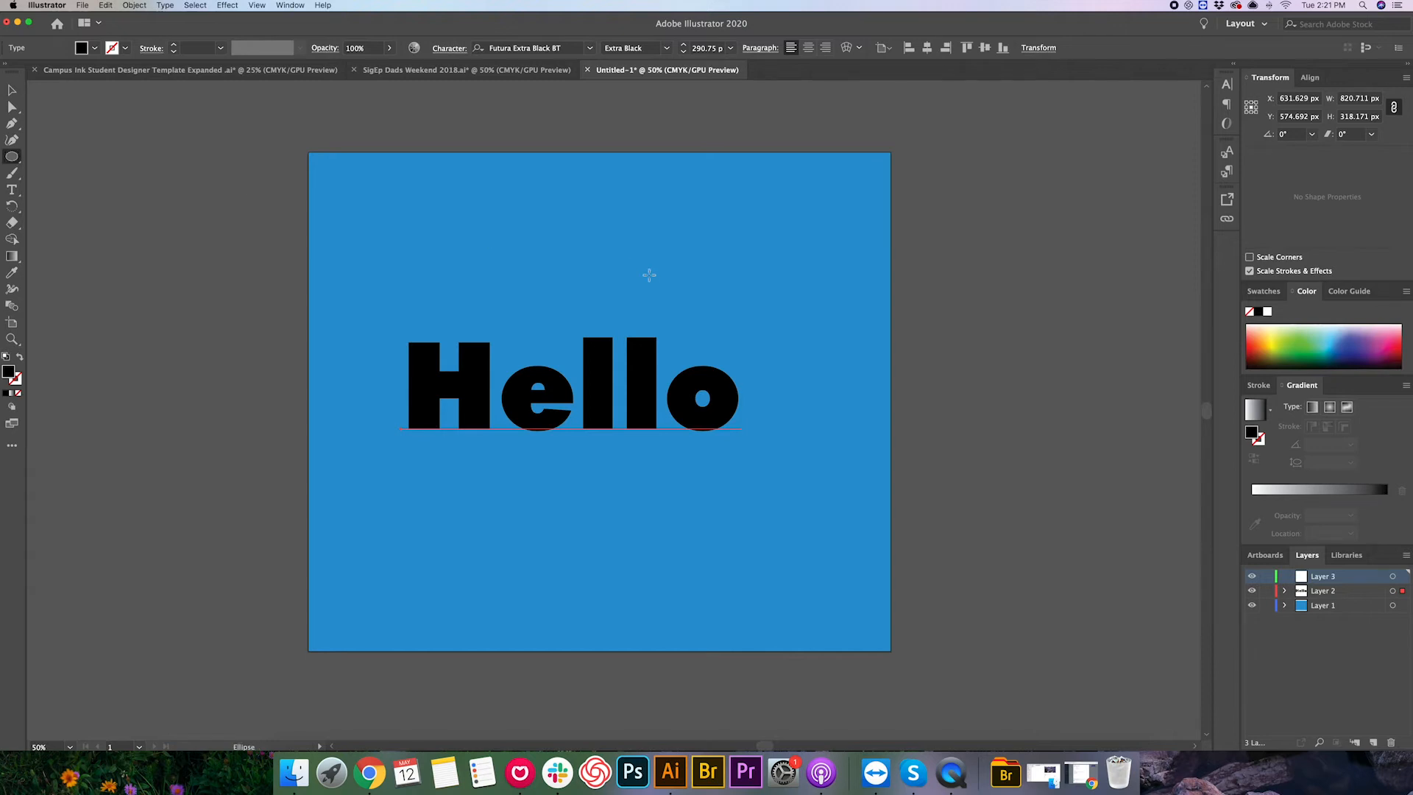
{"action": "left_click_drag", "start_coordinate": [540, 256], "coordinate": [869, 583]}
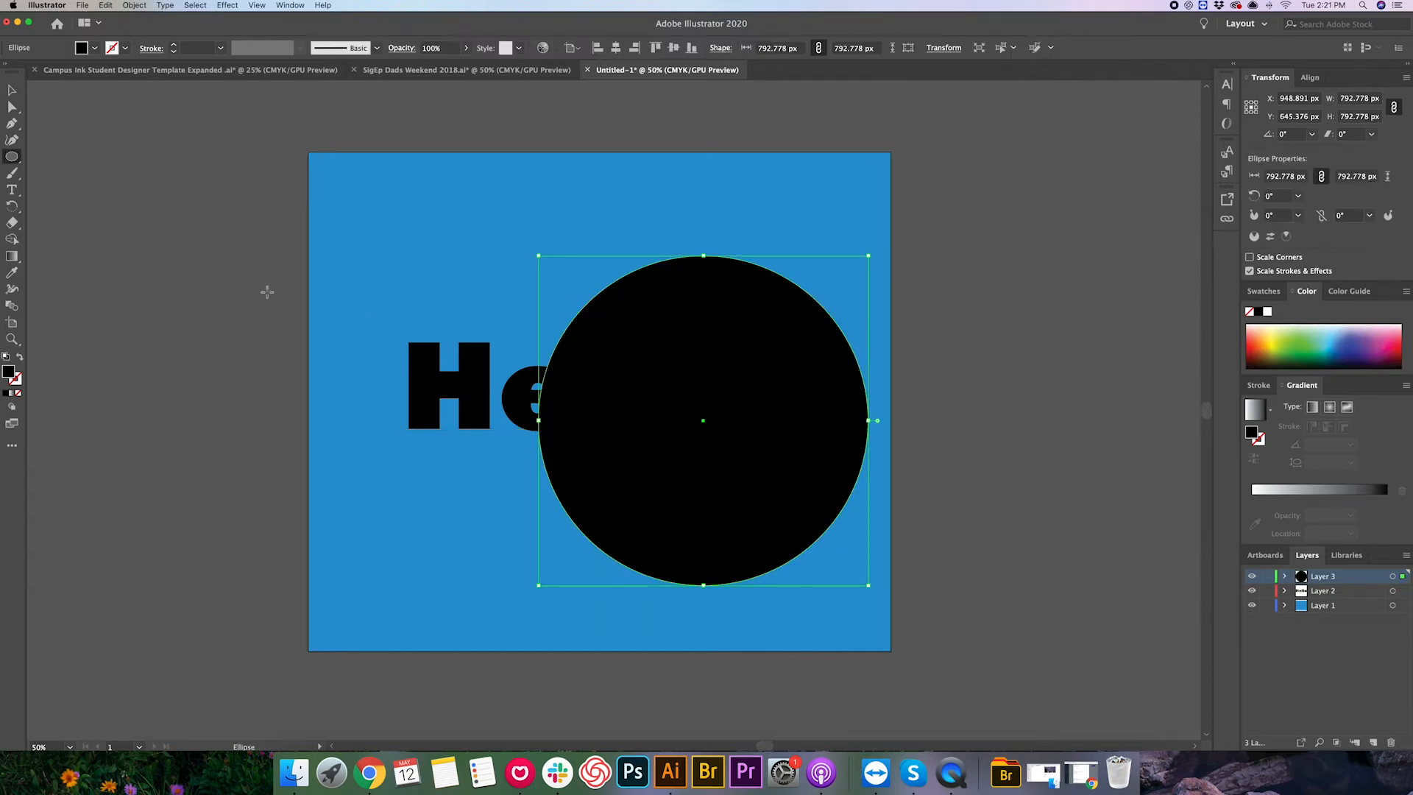
- Set the circle's fill colour to green and deselect it
{"action": "double_click", "coordinate": [9, 373]}
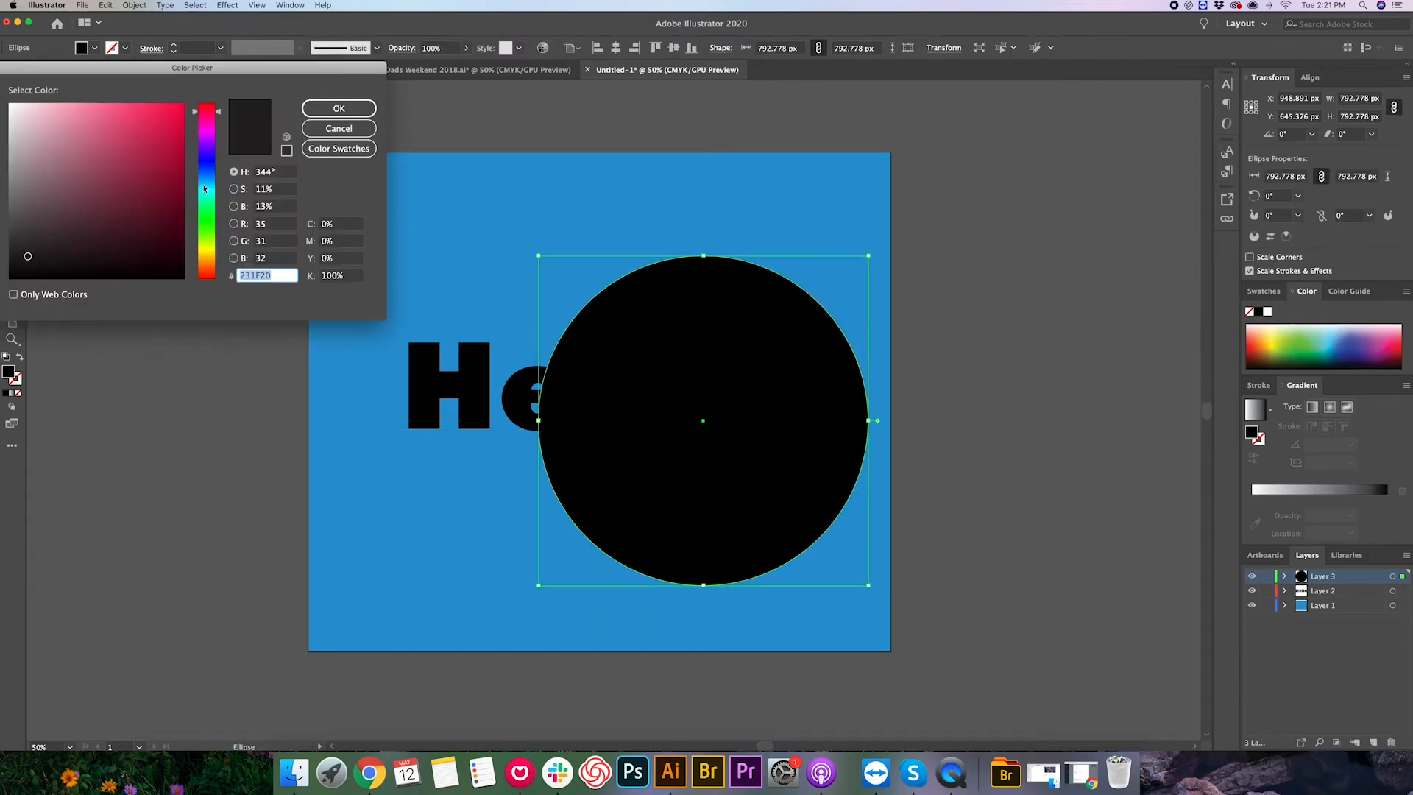
{"action": "left_click_drag", "start_coordinate": [205, 189], "coordinate": [205, 206]}
{"action": "left_click", "coordinate": [115, 156]}
{"action": "left_click", "coordinate": [343, 109]}
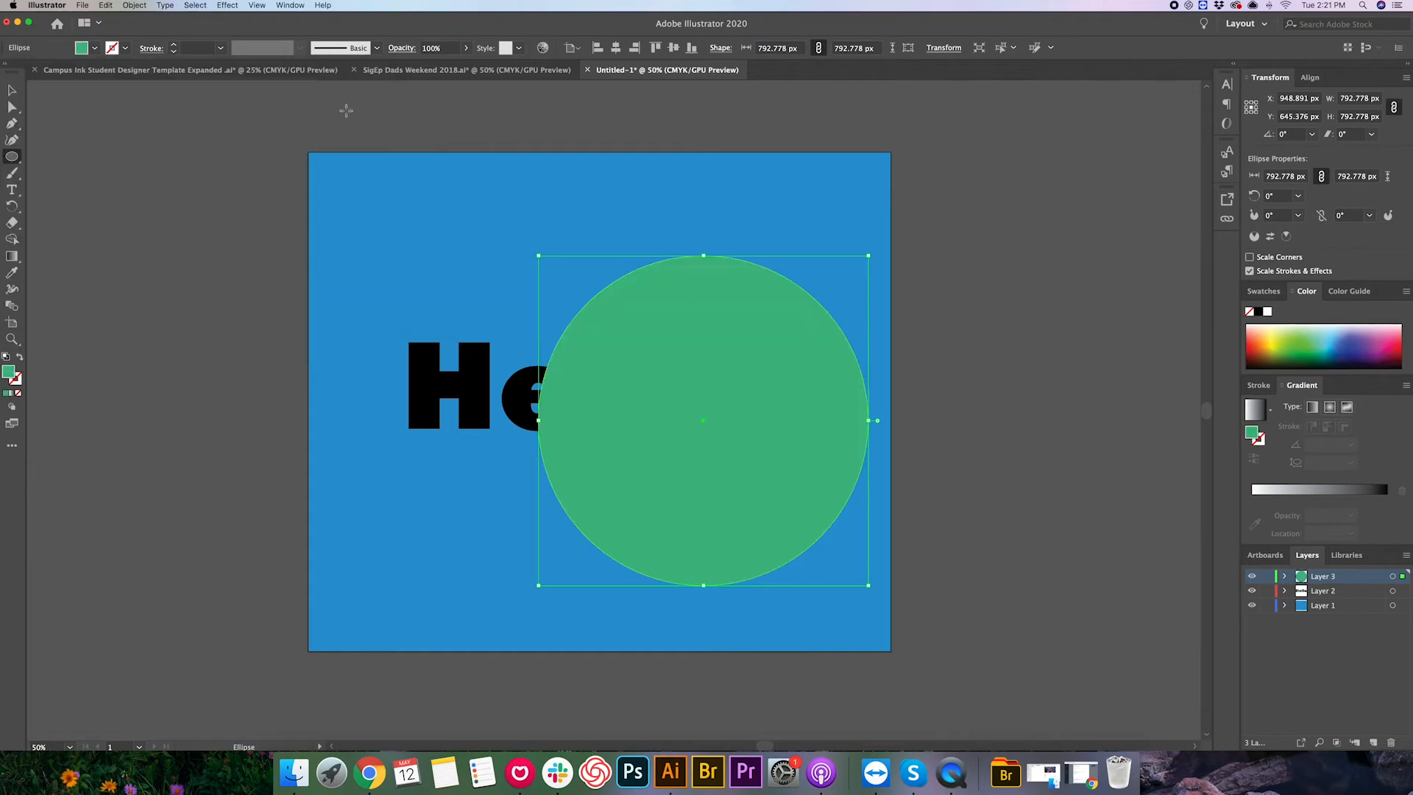
{"action": "left_click", "coordinate": [12, 89]}
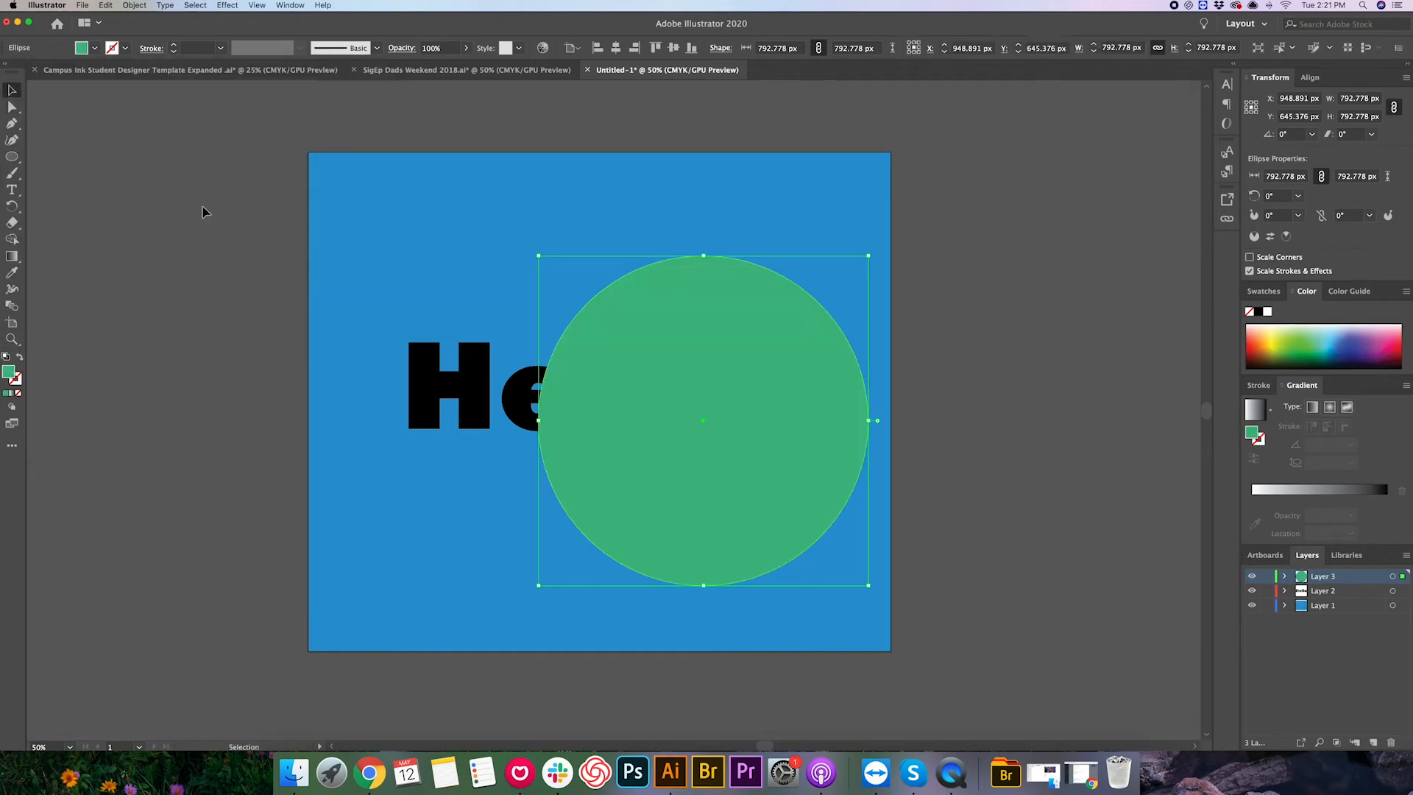
{"action": "left_click", "coordinate": [1057, 597]}
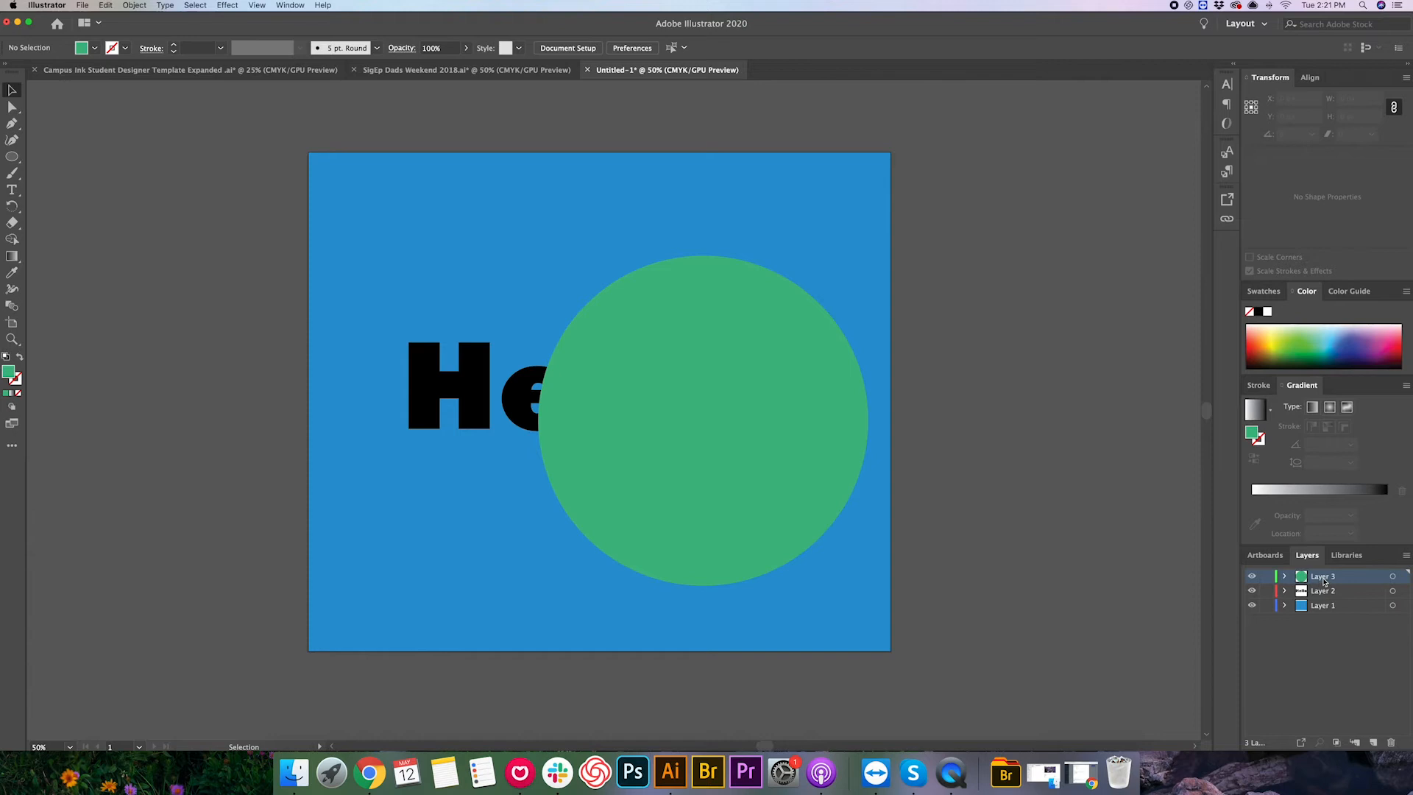
- Move Layer 3 beneath Layer 2 and centre the circle and Hello text on the artboard
{"action": "left_click_drag", "start_coordinate": [1323, 581], "coordinate": [1321, 596]}
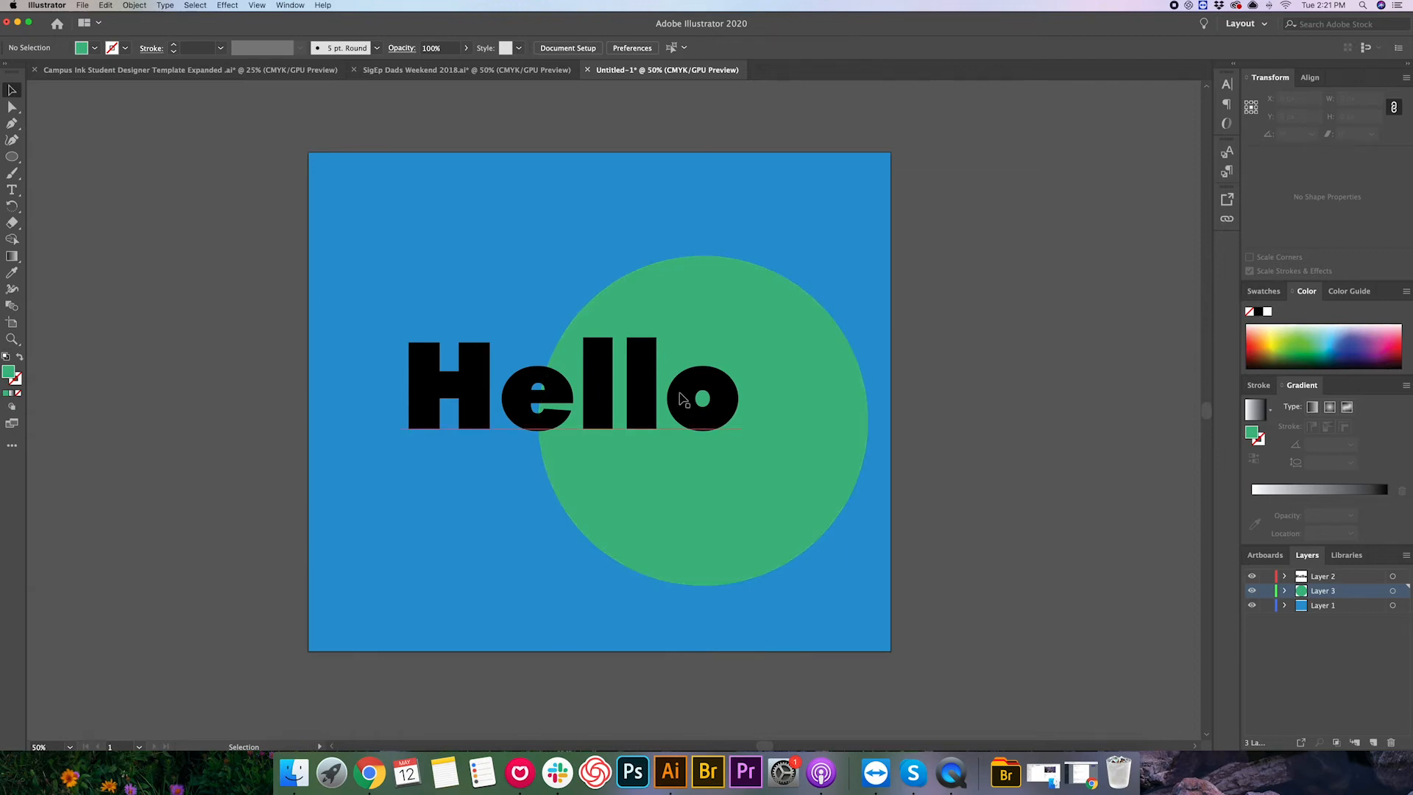
{"action": "left_click_drag", "start_coordinate": [800, 470], "coordinate": [708, 445]}
{"action": "left_click", "coordinate": [1339, 577]}
{"action": "left_click_drag", "start_coordinate": [587, 398], "coordinate": [630, 408]}
{"action": "left_click_drag", "start_coordinate": [786, 401], "coordinate": [697, 409]}
{"action": "left_click", "coordinate": [1096, 456]}
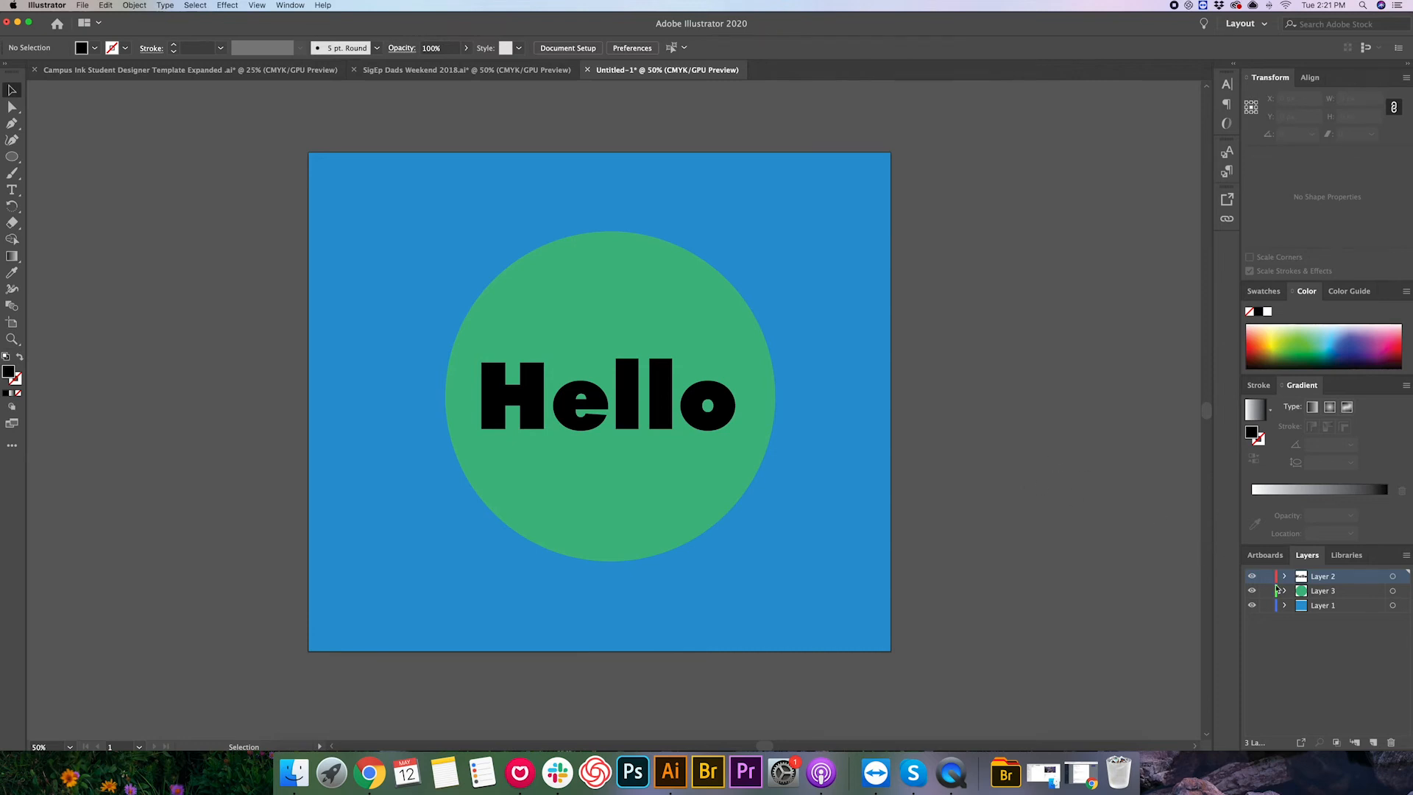
- Hide and show each of the three layers in turn
{"action": "left_click", "coordinate": [1251, 578]}
{"action": "left_click", "coordinate": [1252, 578]}
{"action": "left_click", "coordinate": [1252, 591]}
{"action": "left_click", "coordinate": [1252, 591]}
{"action": "left_click", "coordinate": [1252, 605]}
{"action": "left_click", "coordinate": [1252, 605]}
- Lock Layer 2
{"action": "left_click", "coordinate": [1269, 579]}
{"action": "left_click", "coordinate": [1269, 591]}
{"action": "left_click", "coordinate": [1267, 590]}
{"action": "left_click", "coordinate": [1267, 577]}
{"action": "left_click", "coordinate": [1267, 576]}
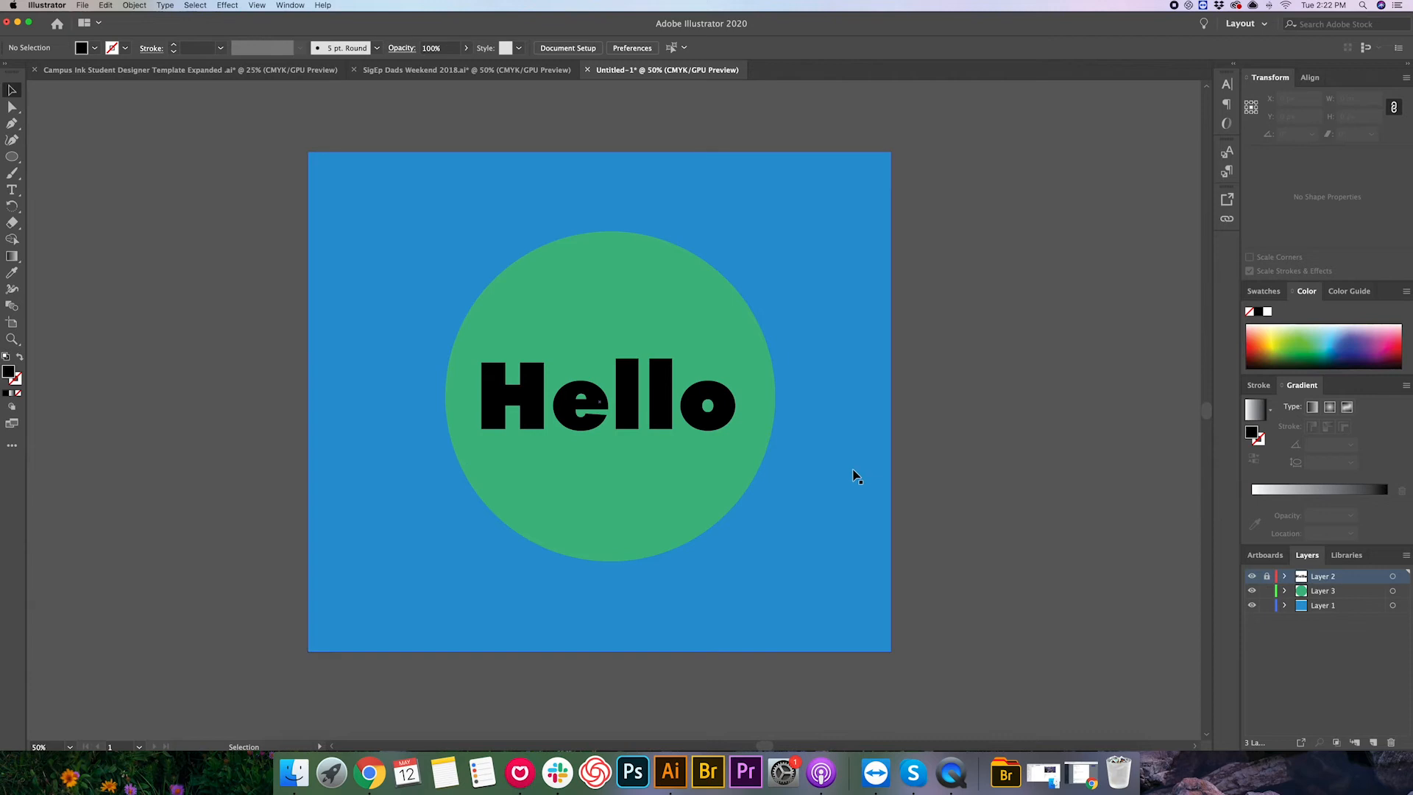
- Select all and move the artwork to test the locked layer, then undo the moves
{"action": "key", "text": "super+a"}
{"action": "left_click_drag", "start_coordinate": [633, 271], "coordinate": [587, 269]}
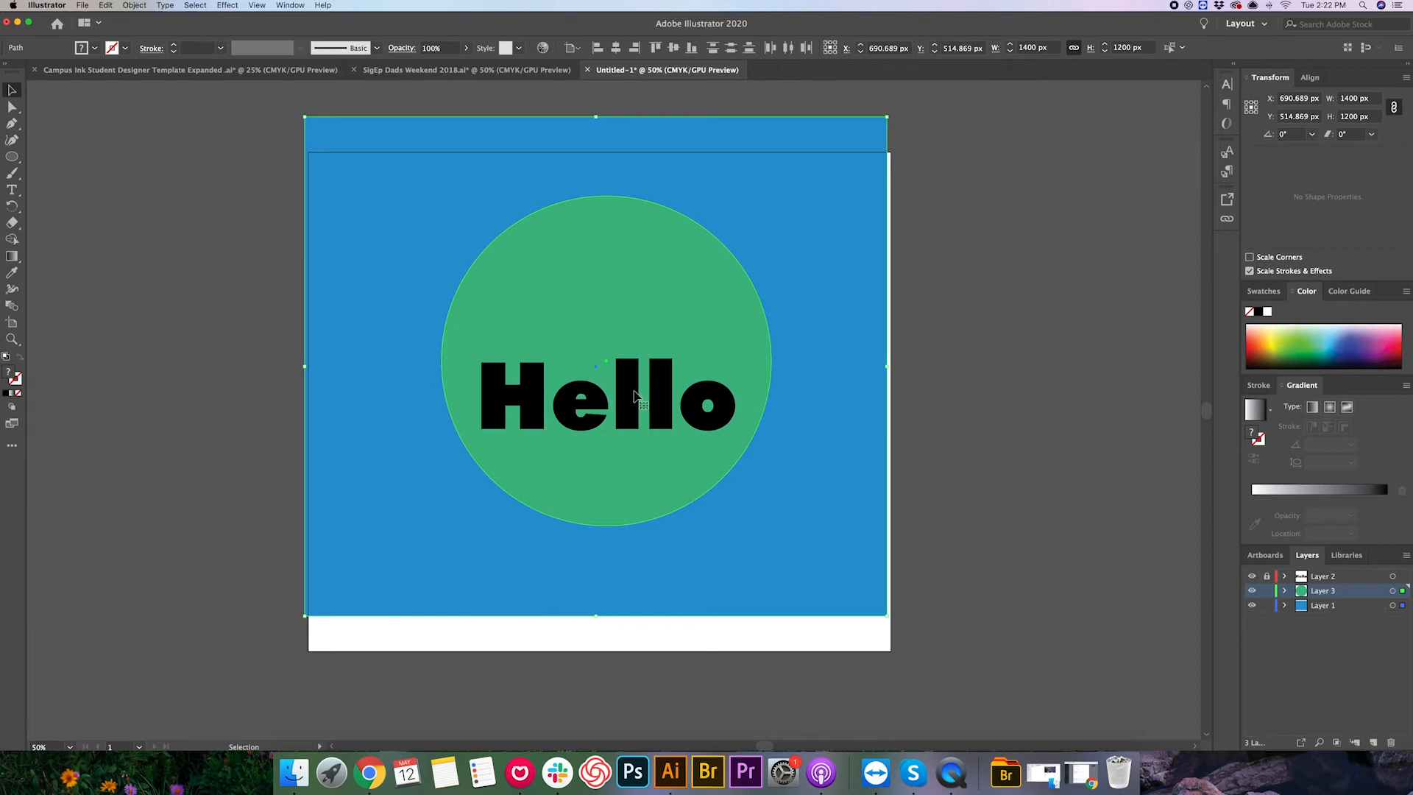
{"action": "key", "text": "super+z"}
{"action": "key", "text": "super+z"}
{"action": "key", "text": "super+z"}
{"action": "key", "text": "super+z"}
{"action": "key", "text": "super+z"}
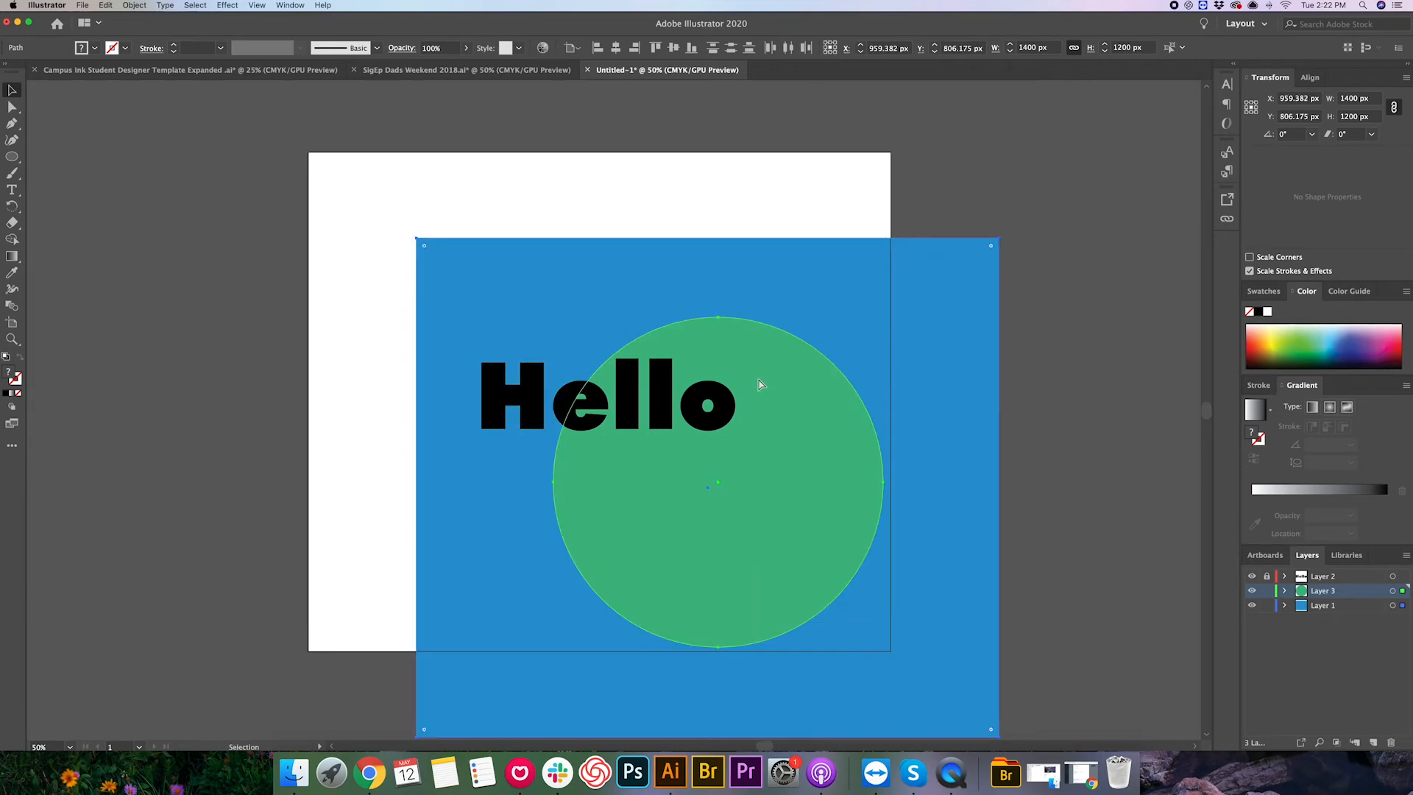
{"action": "left_click", "coordinate": [1069, 473]}
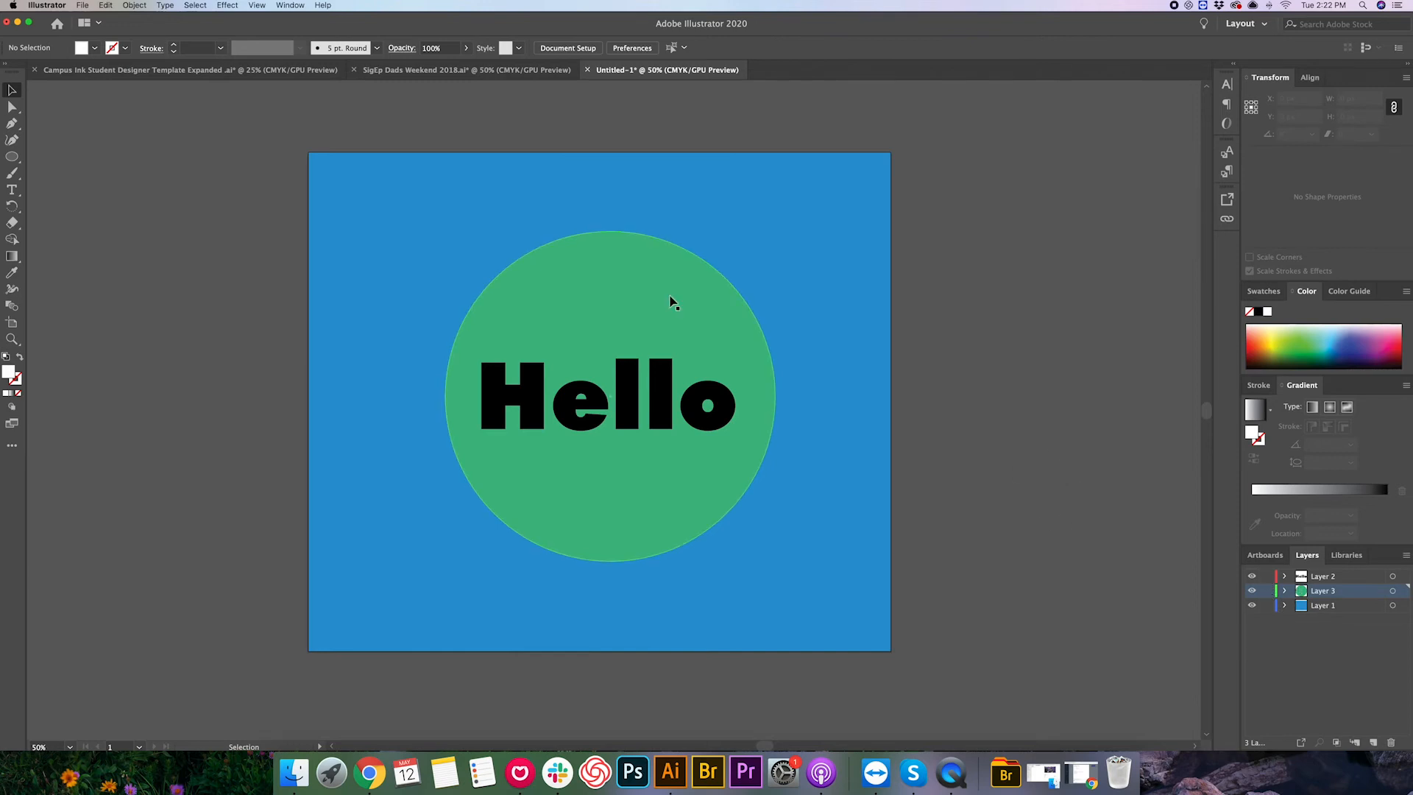
- Switch to the Campus Ink template and paste the T-shirt image onto the TSHIRT layer
{"action": "left_click", "coordinate": [190, 70]}
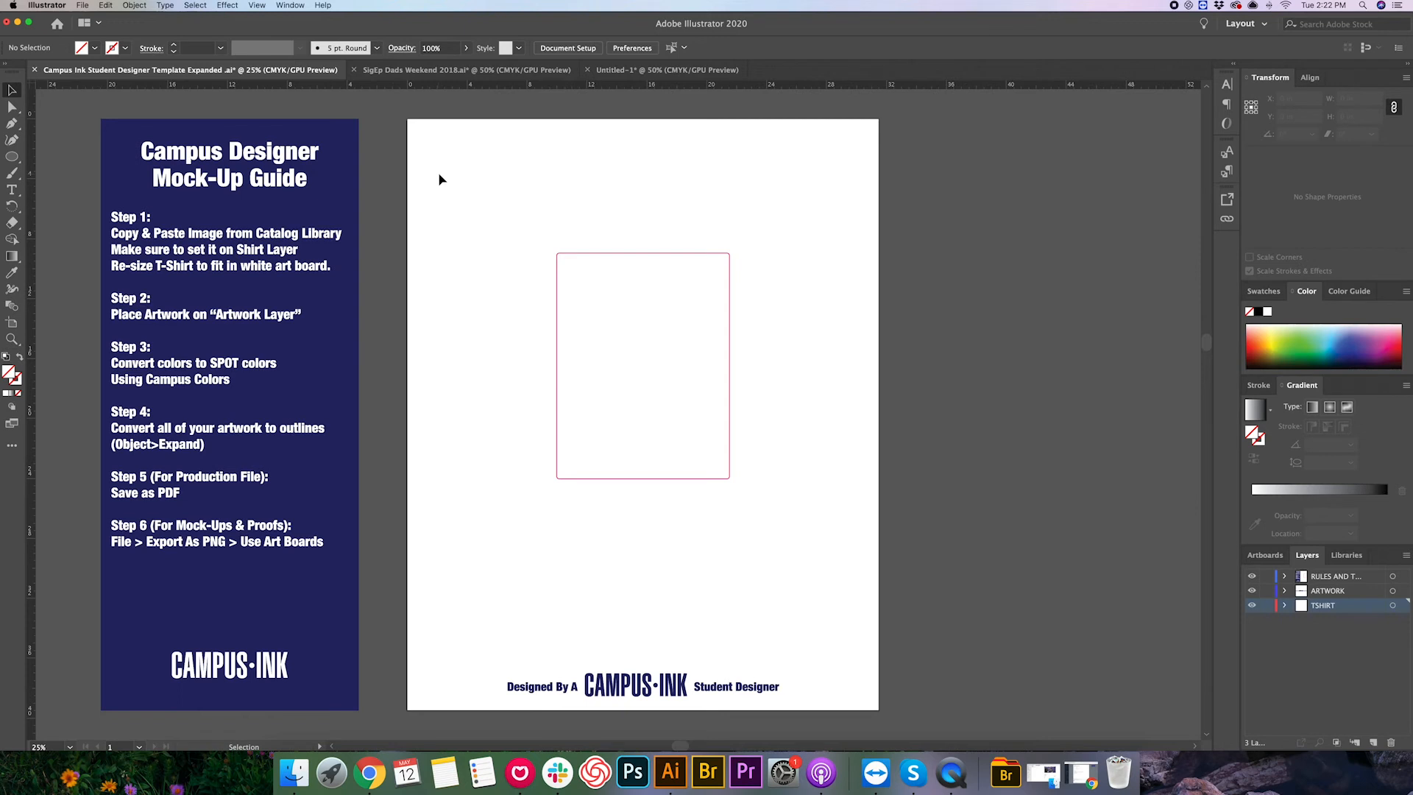
{"action": "key", "text": "super+v"}
{"action": "left_click_drag", "start_coordinate": [436, 184], "coordinate": [461, 178]}
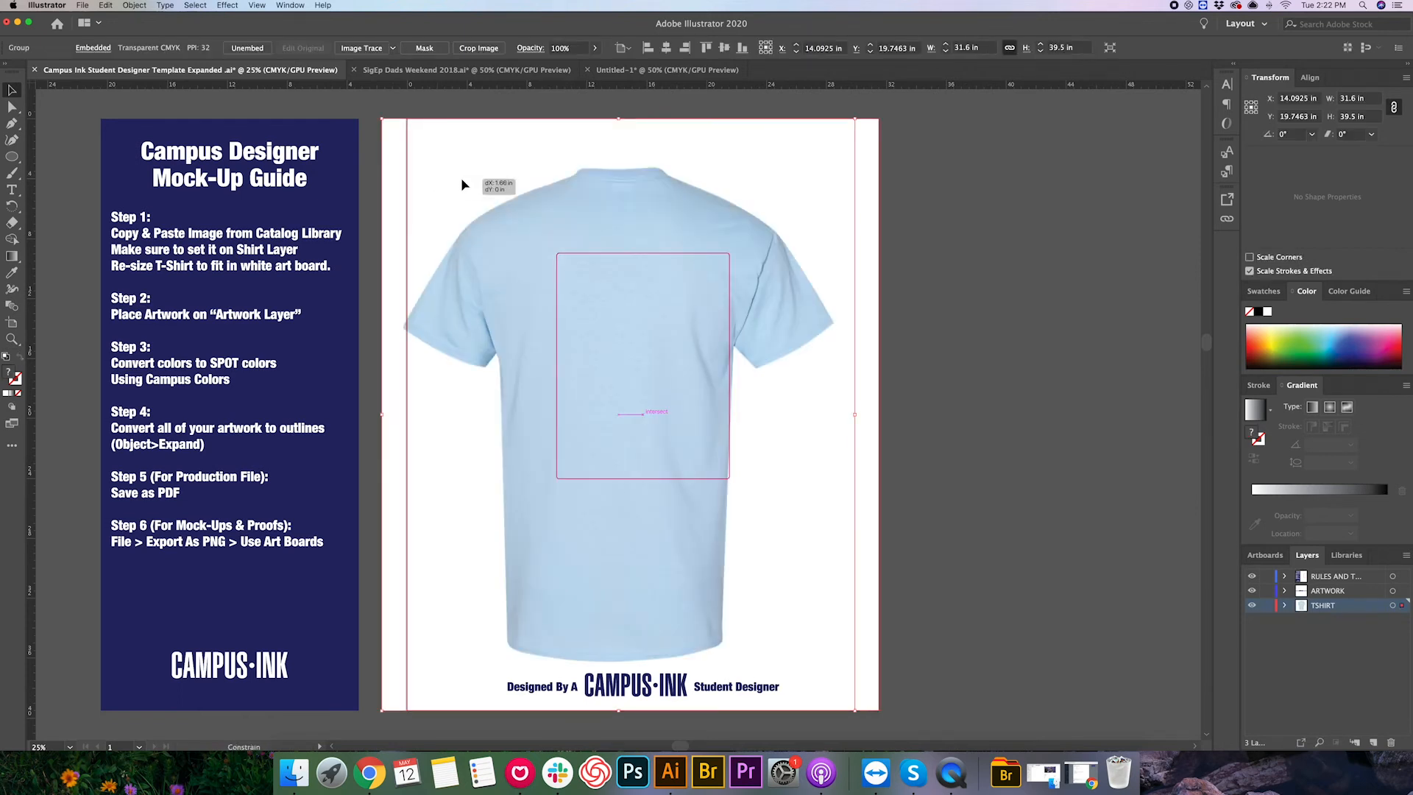
{"action": "left_click", "coordinate": [908, 310]}
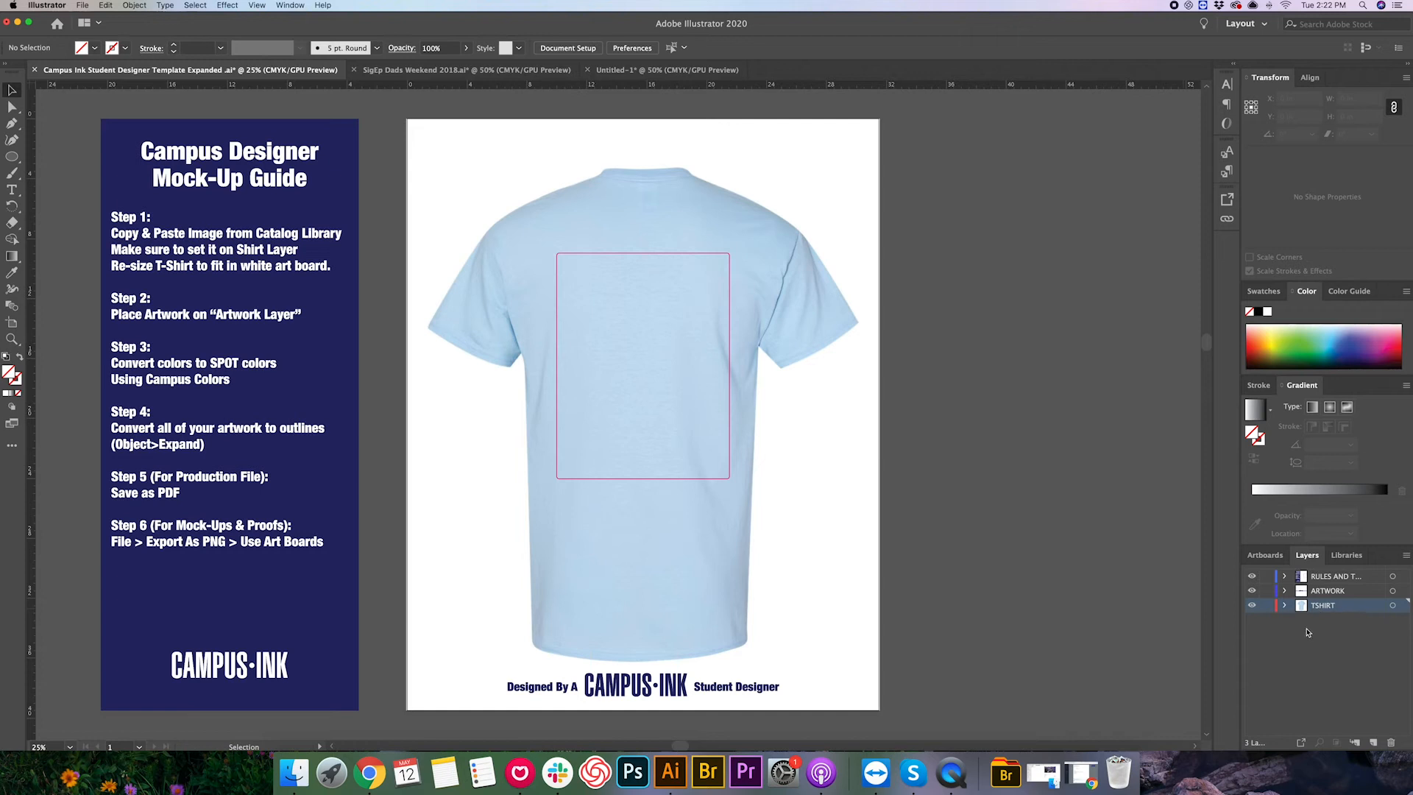
- Lock the TSHIRT layer and select the Dad's Weekend design in the SigEp Dads Weekend file
{"action": "left_click", "coordinate": [1268, 607]}
{"action": "left_click", "coordinate": [407, 70]}
{"action": "left_click_drag", "start_coordinate": [508, 225], "coordinate": [719, 629]}
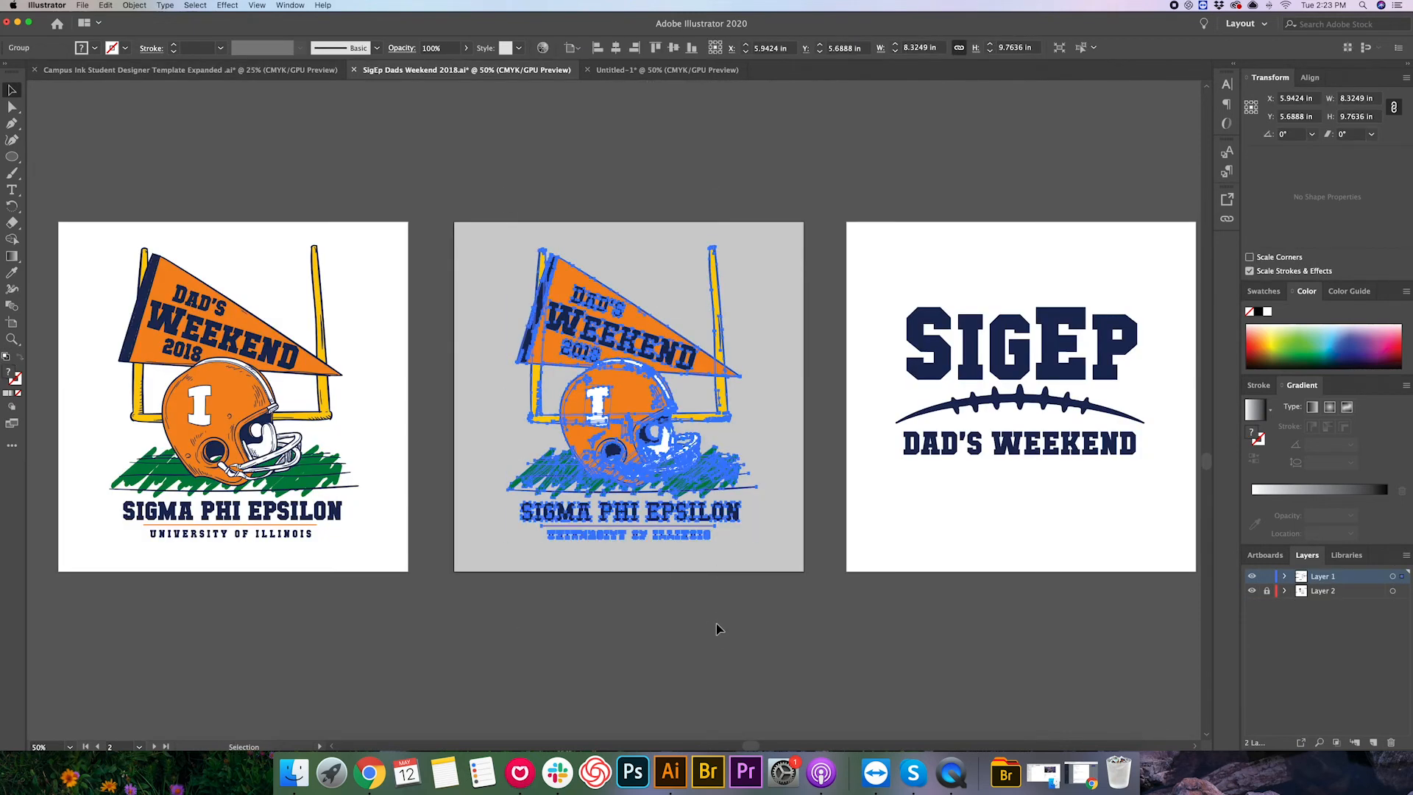
- Paste the design onto the template's ARTWORK layer and scale it to fill the print area, about 11.2 × 13.2 in
{"action": "left_click", "coordinate": [265, 86]}
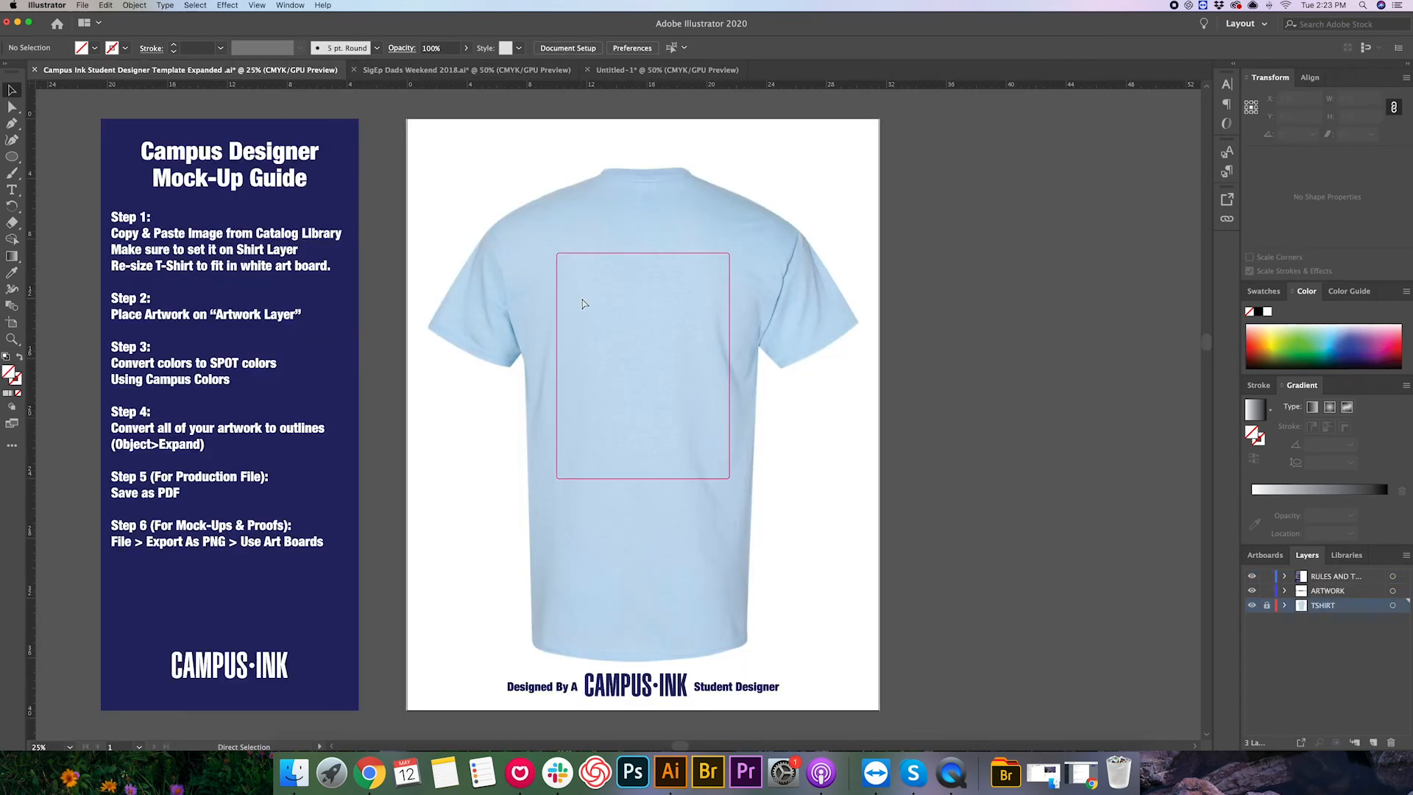
{"action": "left_click", "coordinate": [1324, 592]}
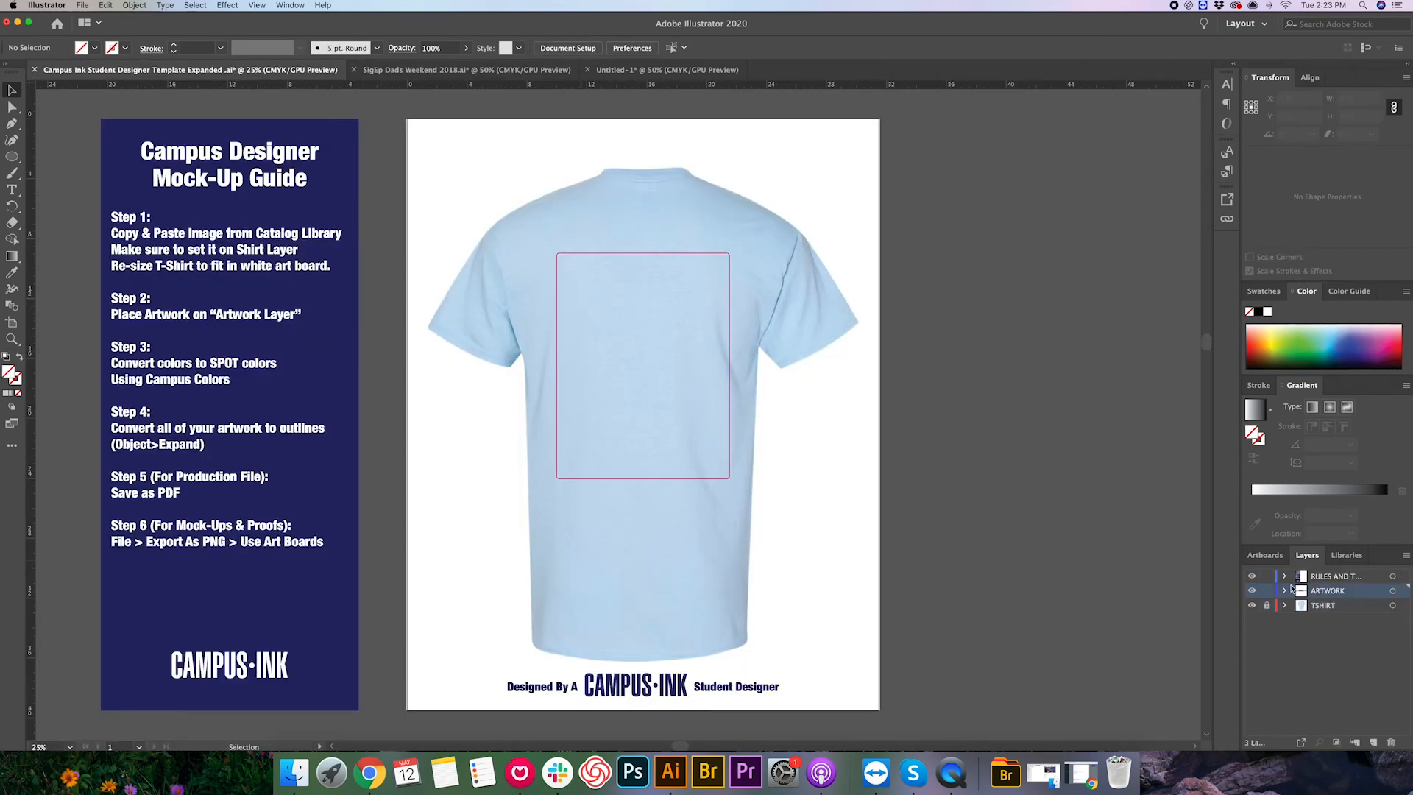
{"action": "key", "text": "super+v"}
{"action": "left_click_drag", "start_coordinate": [604, 388], "coordinate": [617, 337]}
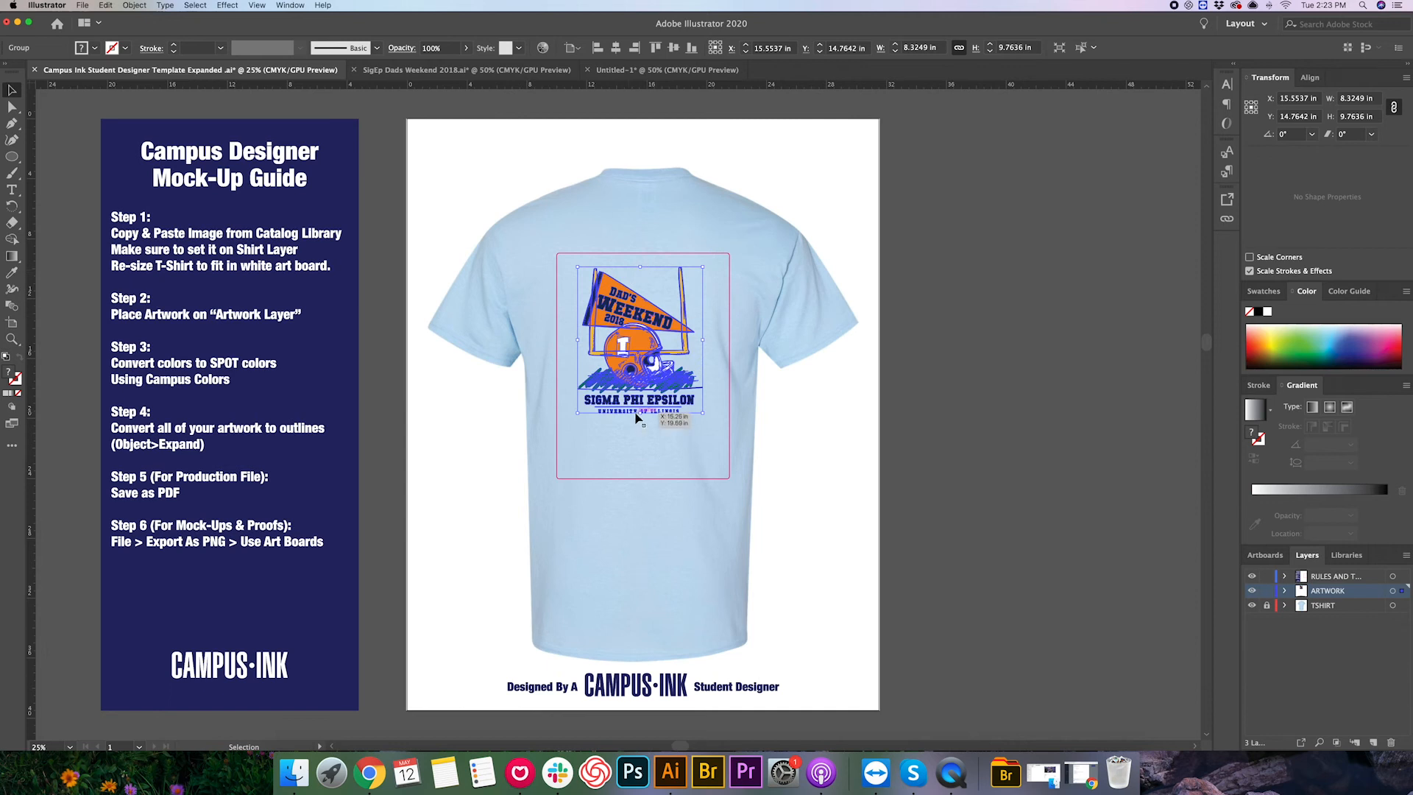
{"action": "mouse_move", "coordinate": [639, 414]}
{"action": "left_mouse_down"}
{"action": "mouse_move", "coordinate": [639, 464]}
{"action": "mouse_move", "coordinate": [642, 383]}
{"action": "mouse_move", "coordinate": [647, 418]}
{"action": "left_mouse_up"}
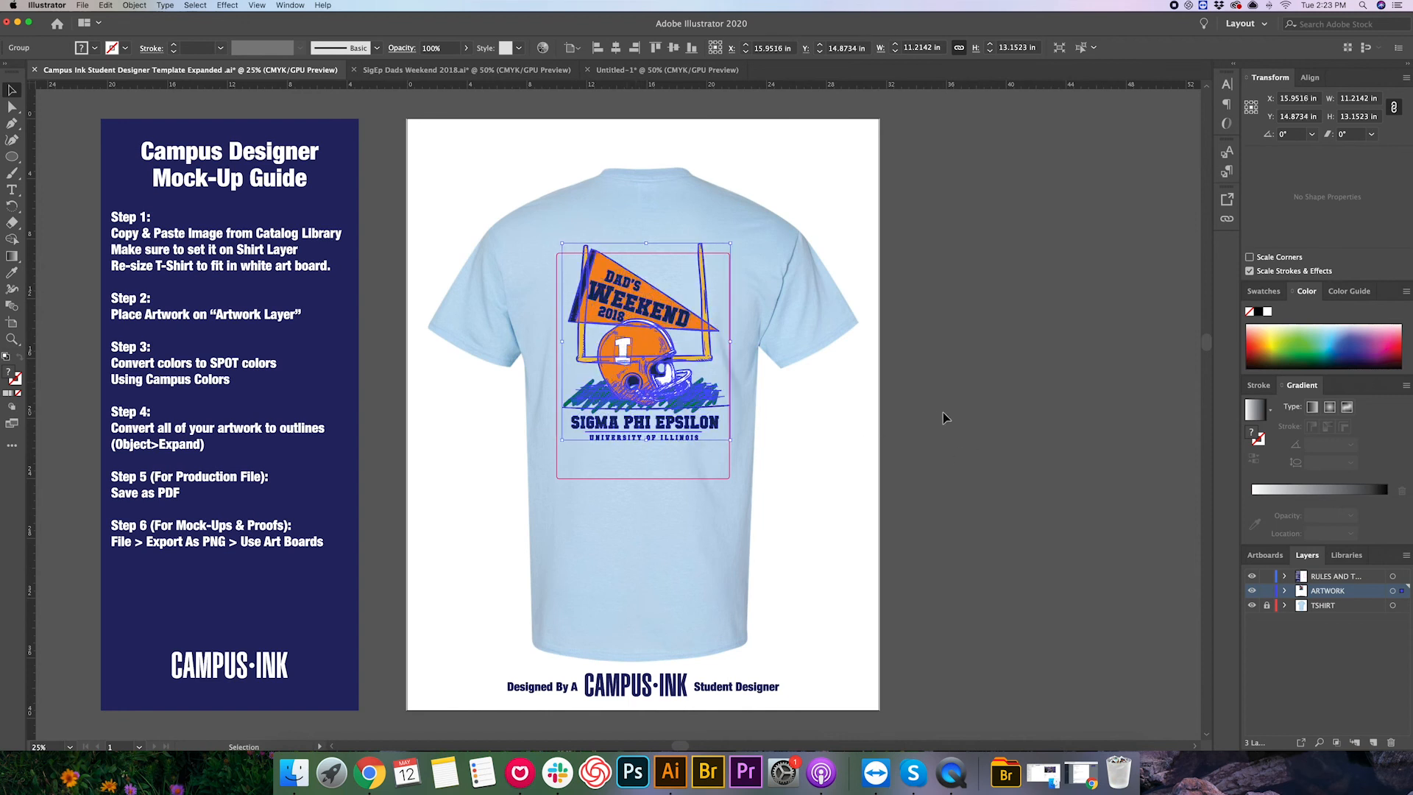
{"action": "left_click", "coordinate": [943, 412]}
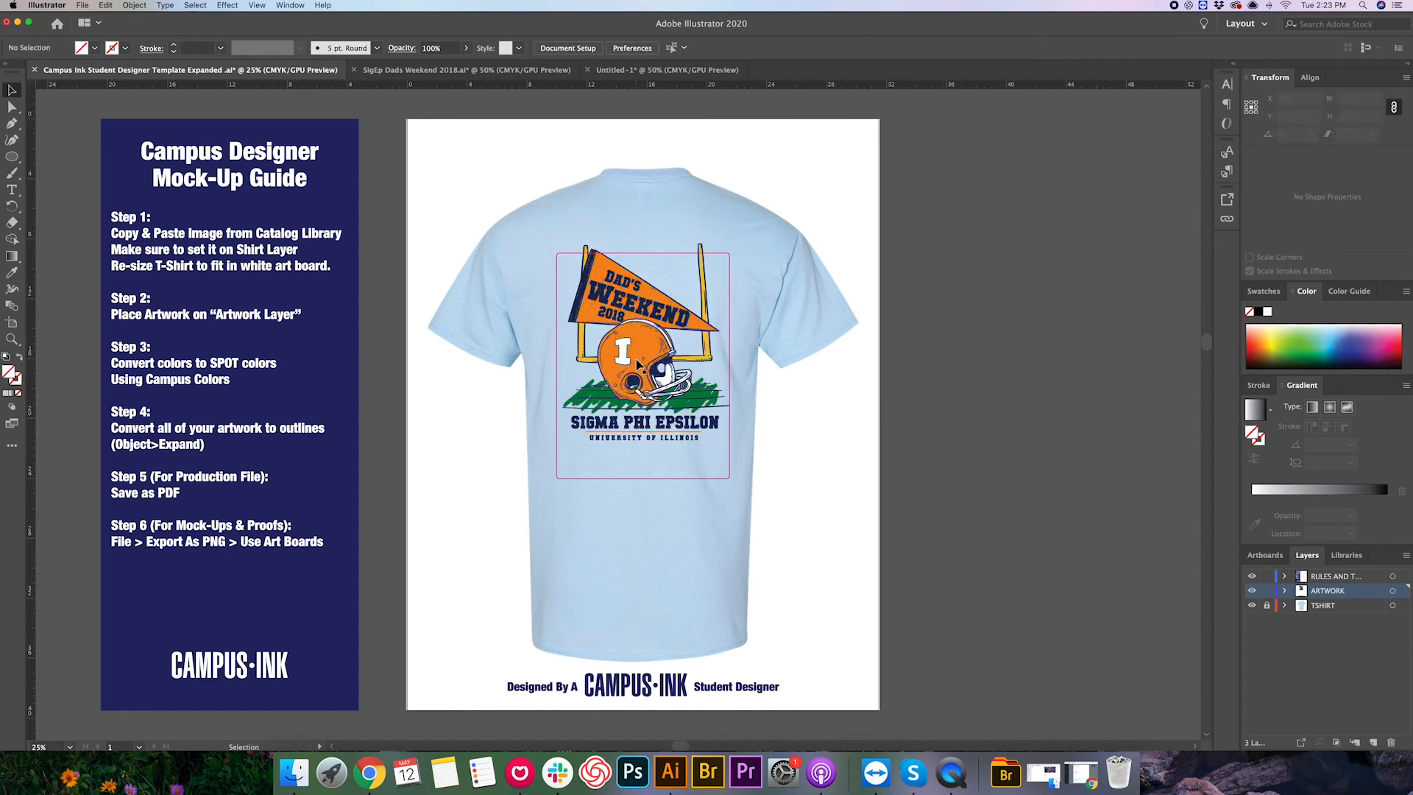
- Hide the RULES AND T... layer to preview the T-shirt mock-up
{"action": "scroll", "coordinate": [563, 252], "scroll_direction": "right", "scroll_amount": 1}
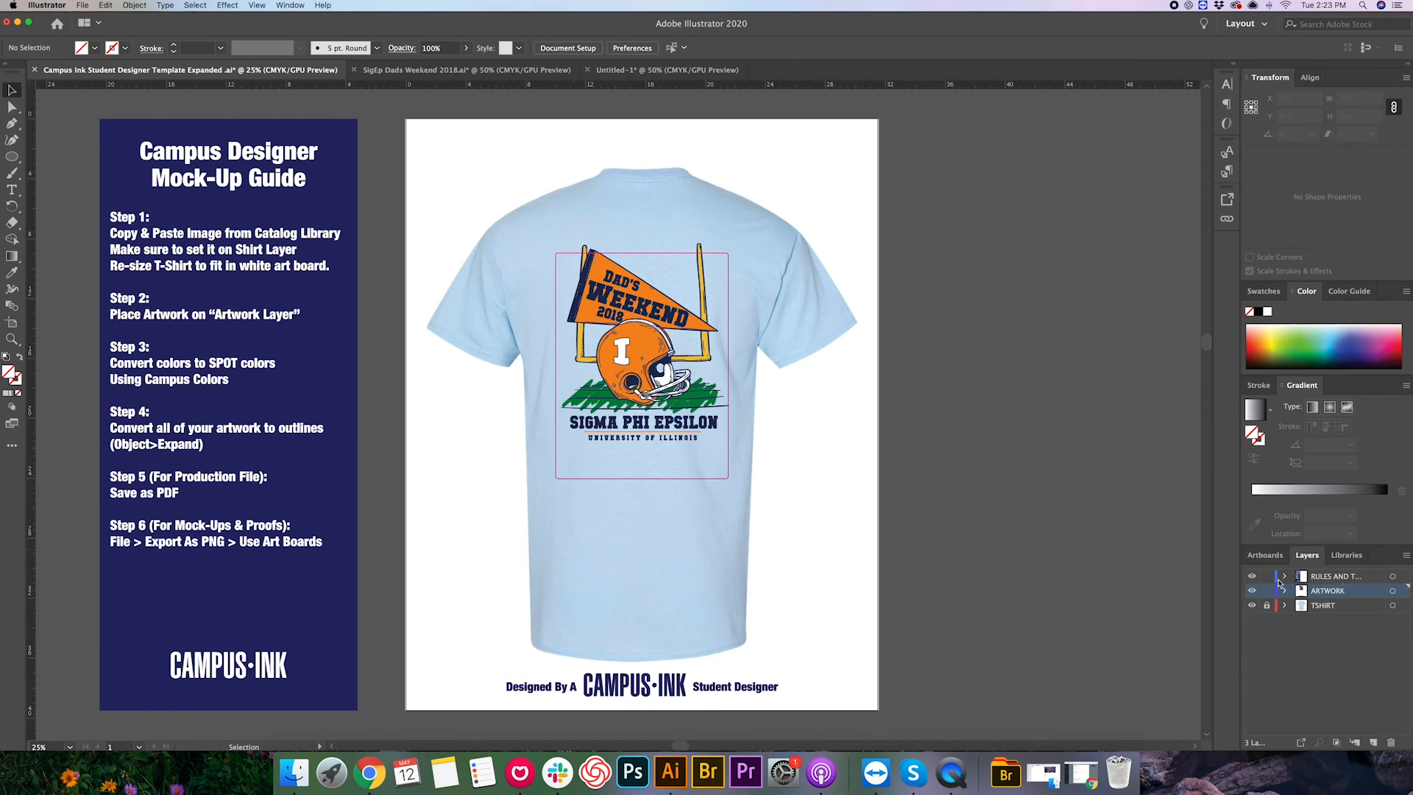
{"action": "left_click", "coordinate": [1310, 579]}
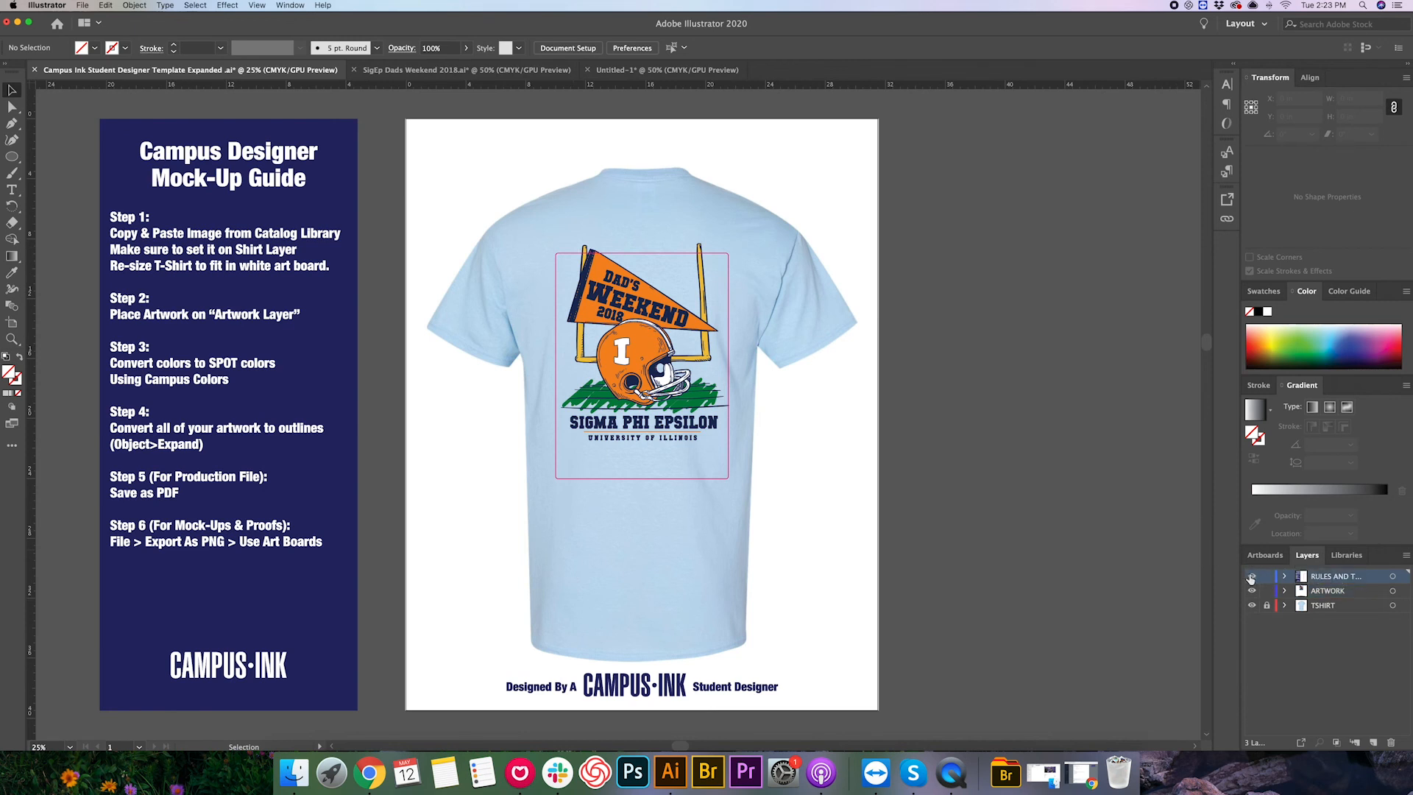
{"action": "left_click", "coordinate": [1251, 577]}
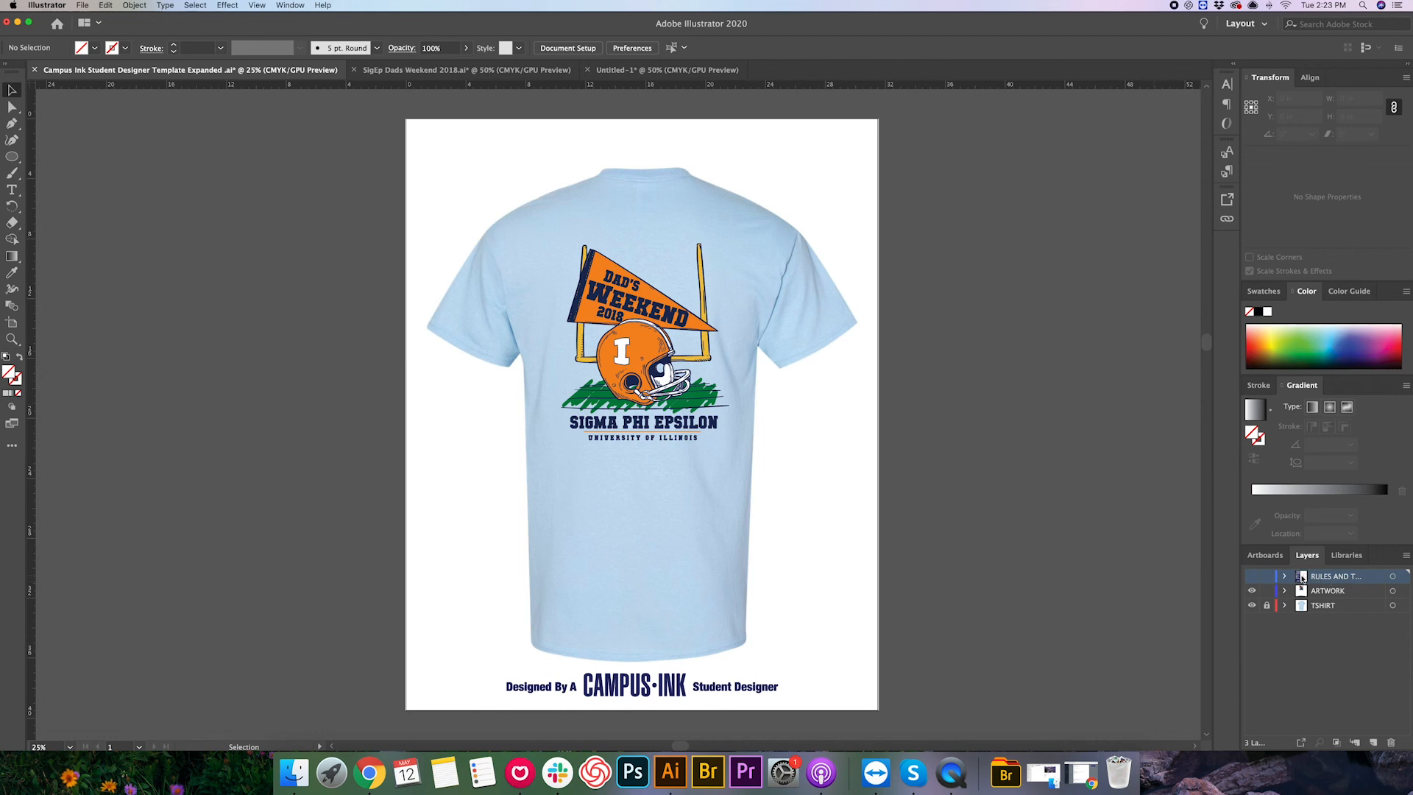
{"action": "left_click", "coordinate": [1253, 577]}
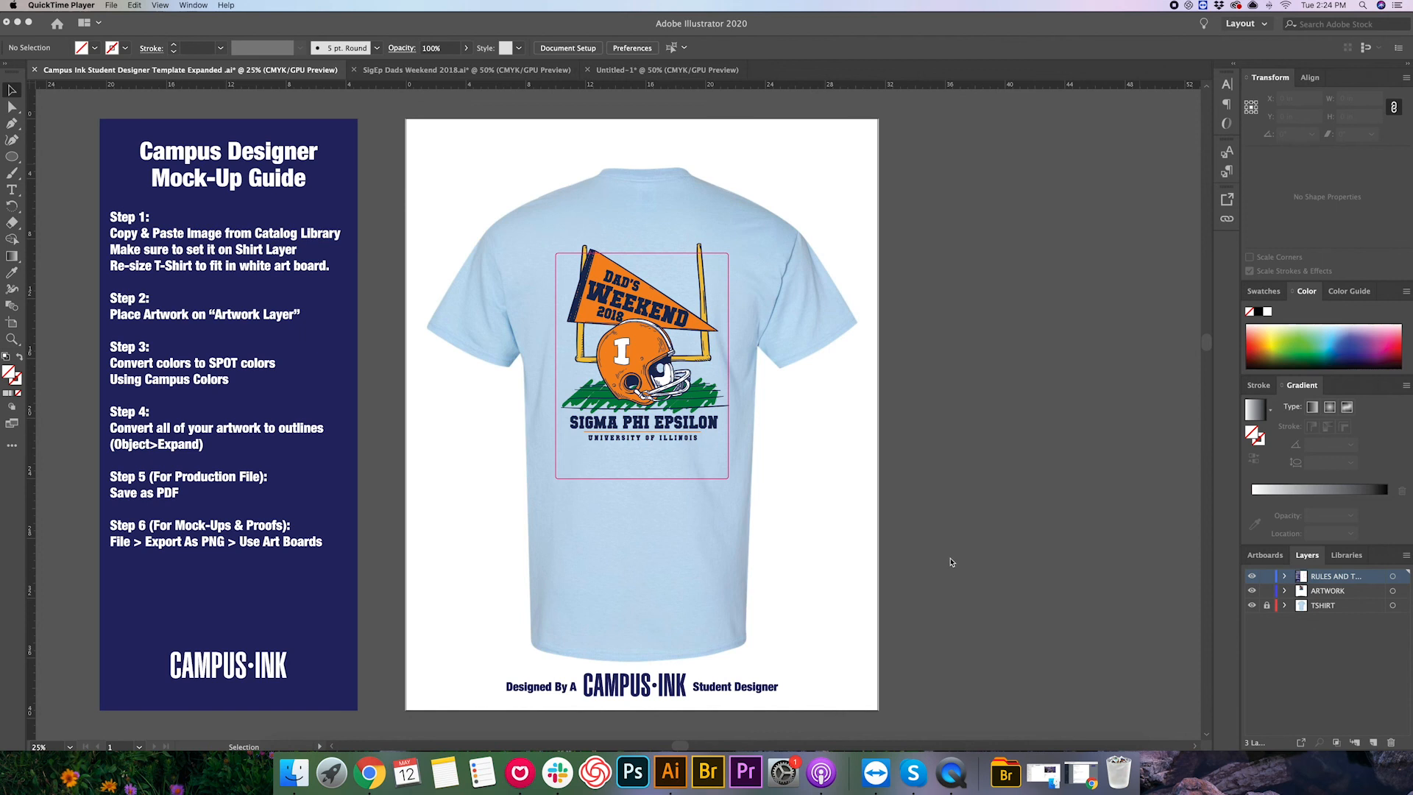
{"action": "left_click", "coordinate": [1253, 577]}
{"action": "left_click", "coordinate": [1253, 577]}
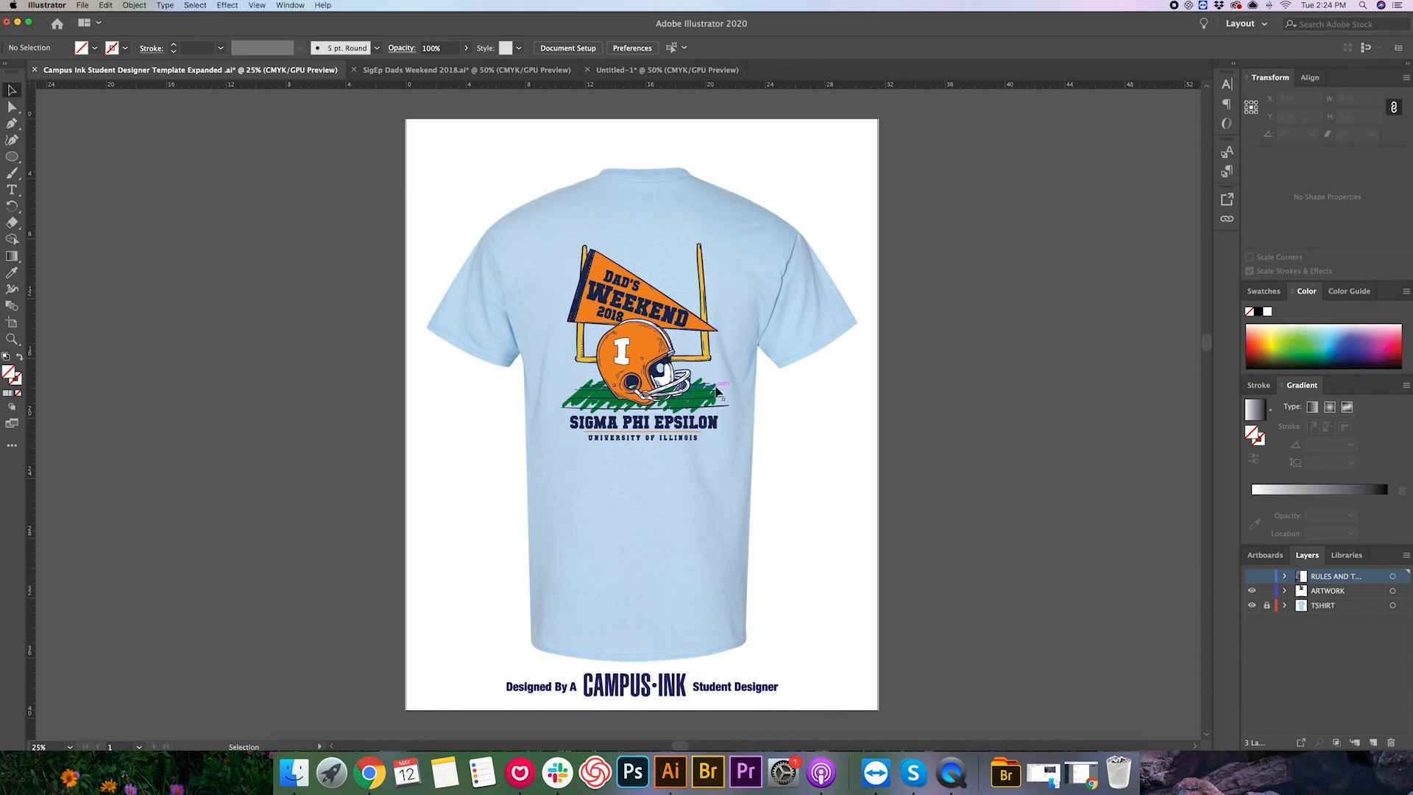